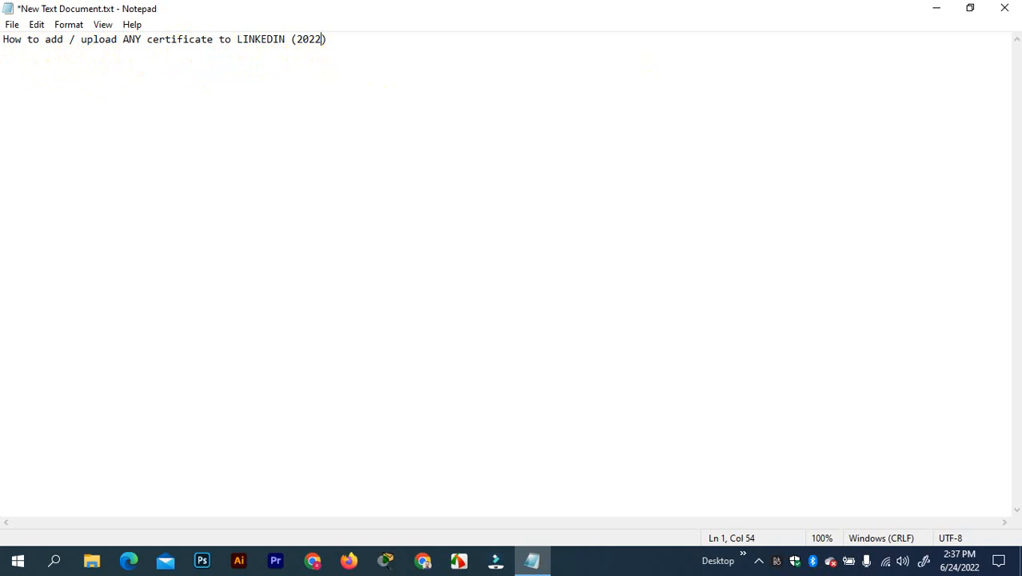
Minimise Notepad and refresh the desktop four times from its right-click menu
click(935, 8)
right_click(611, 34)
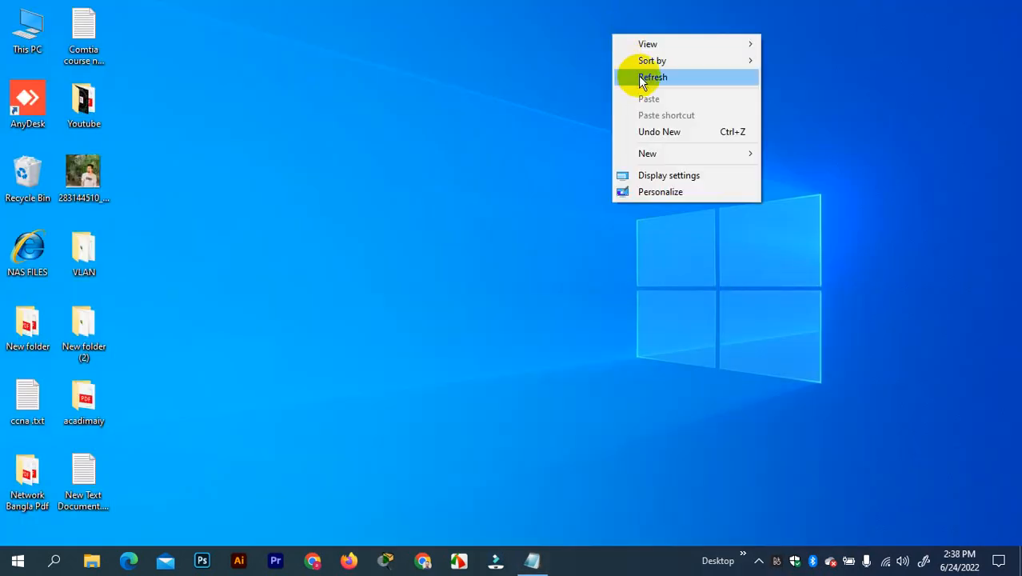
click(641, 78)
right_click(516, 28)
click(554, 69)
right_click(506, 69)
click(554, 113)
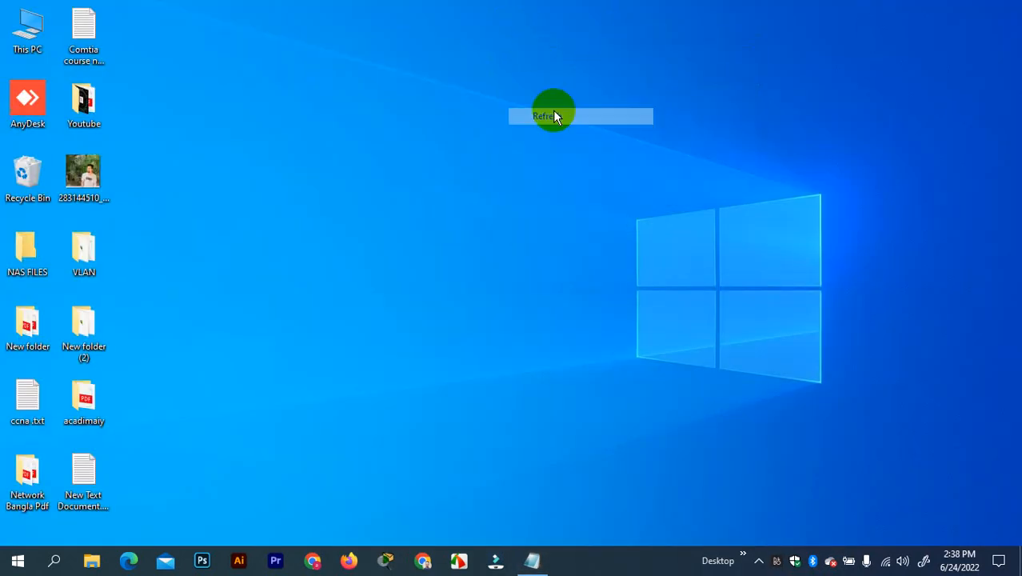
right_click(550, 106)
click(581, 149)
Refresh the desktop three more times, then launch Chrome from the taskbar
right_click(543, 99)
click(595, 144)
right_click(539, 88)
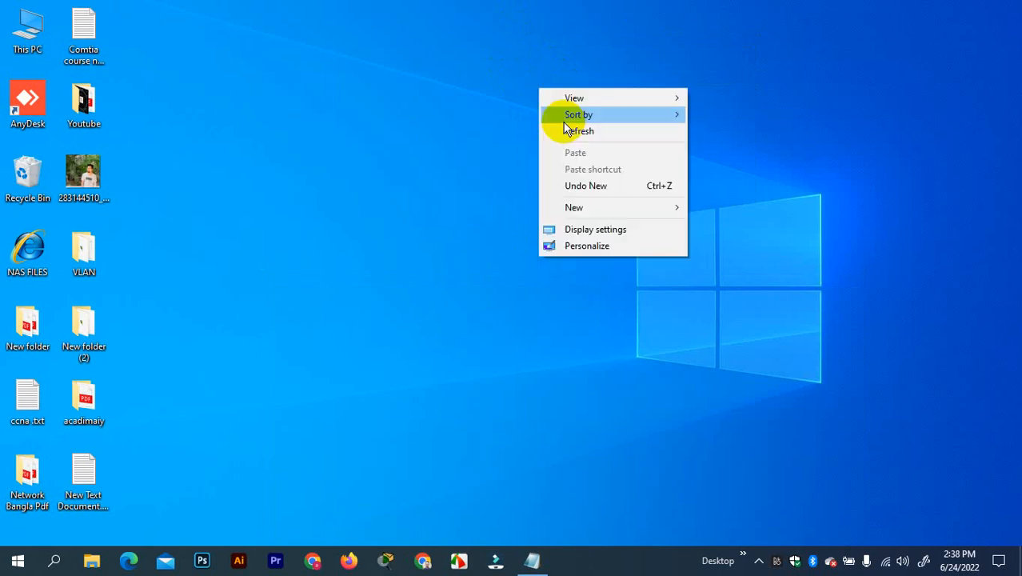
click(578, 134)
right_click(502, 53)
click(524, 93)
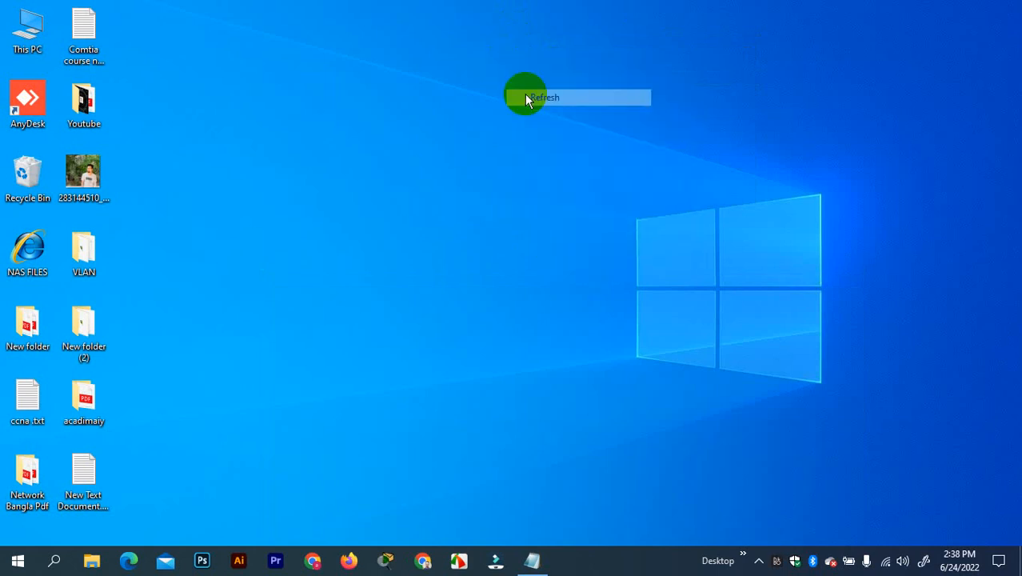
click(437, 563)
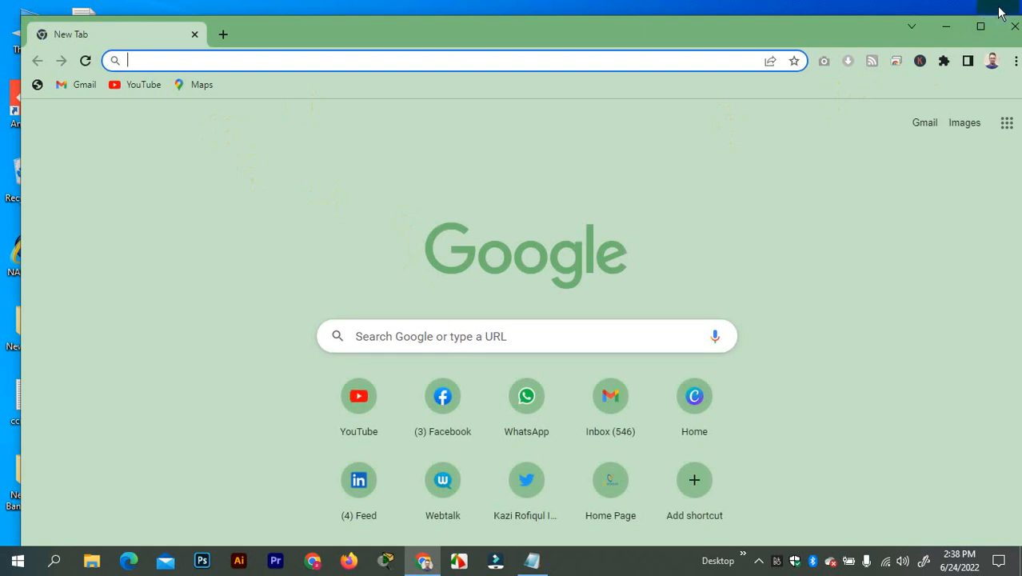
Maximise Chrome and load the linkedin.com/feed page
click(980, 30)
click(221, 39)
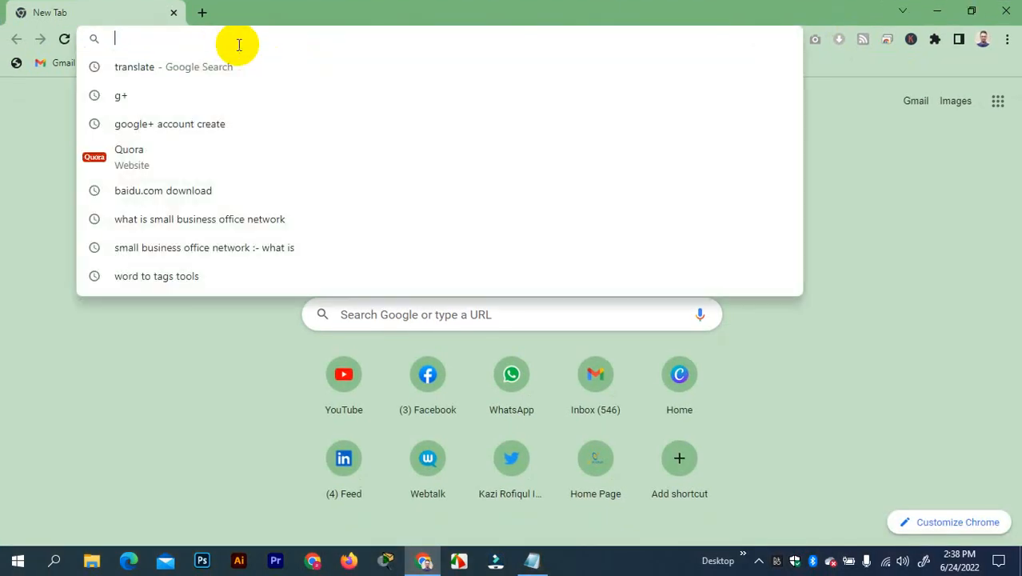
text(li)
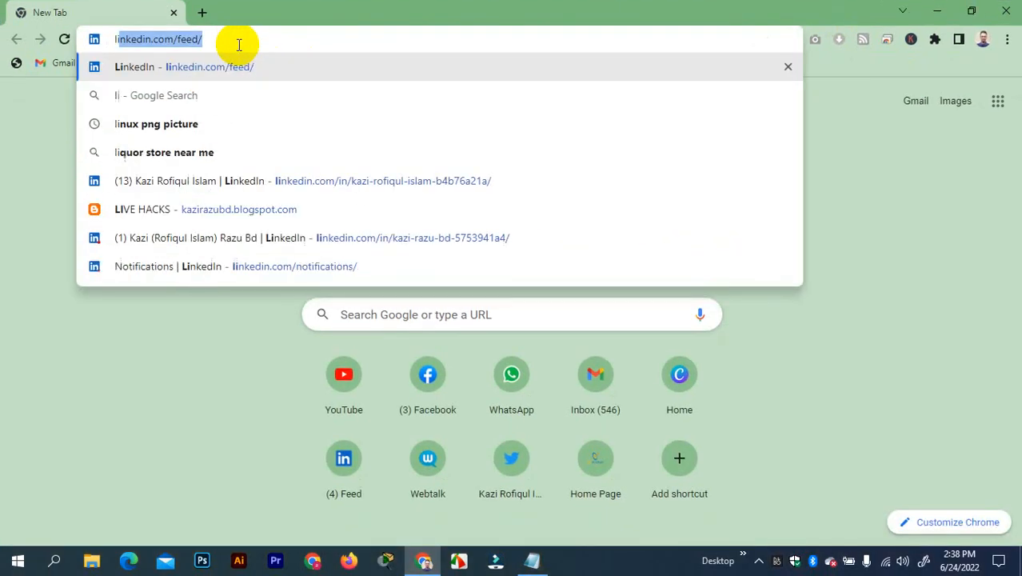
key(Right)
key(Return)
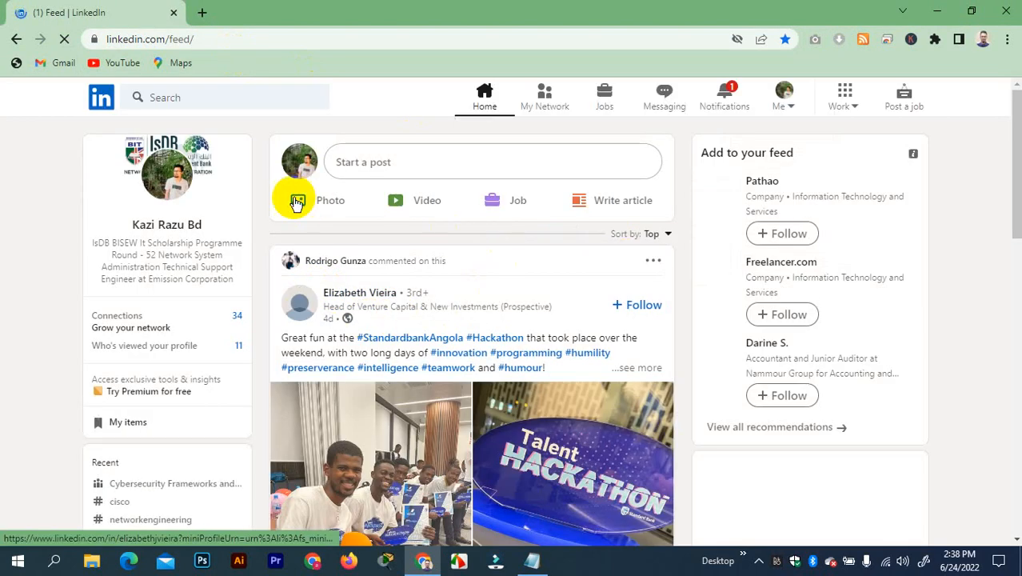
Go to your own profile page via Me > View Profile
click(788, 104)
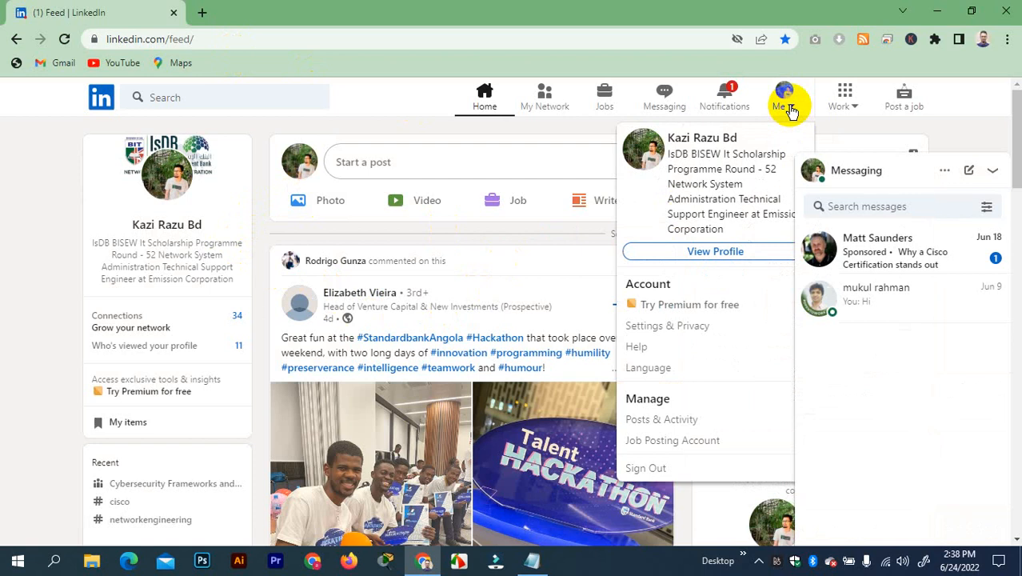
click(741, 261)
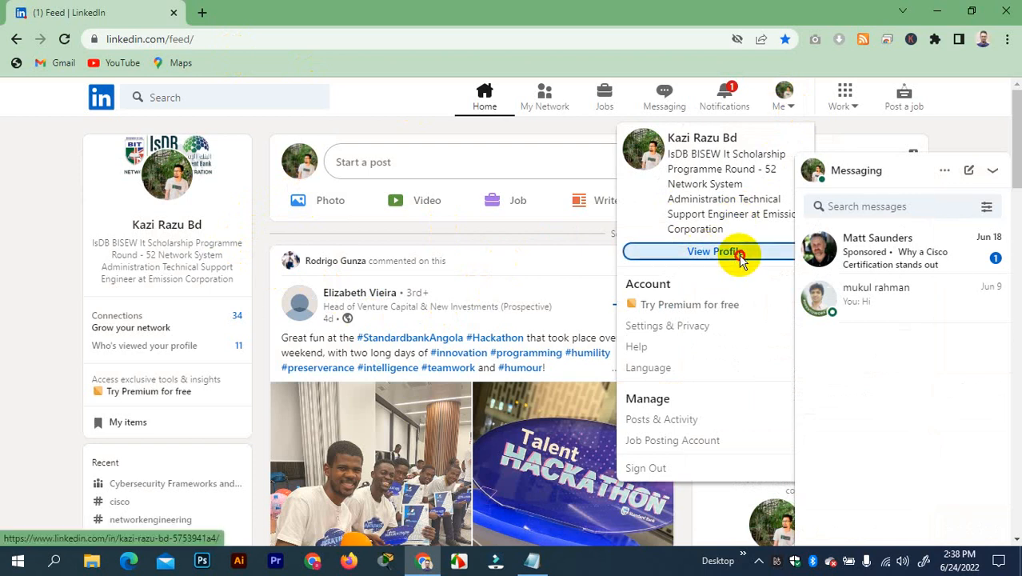
scroll(406, 269, down, 4)
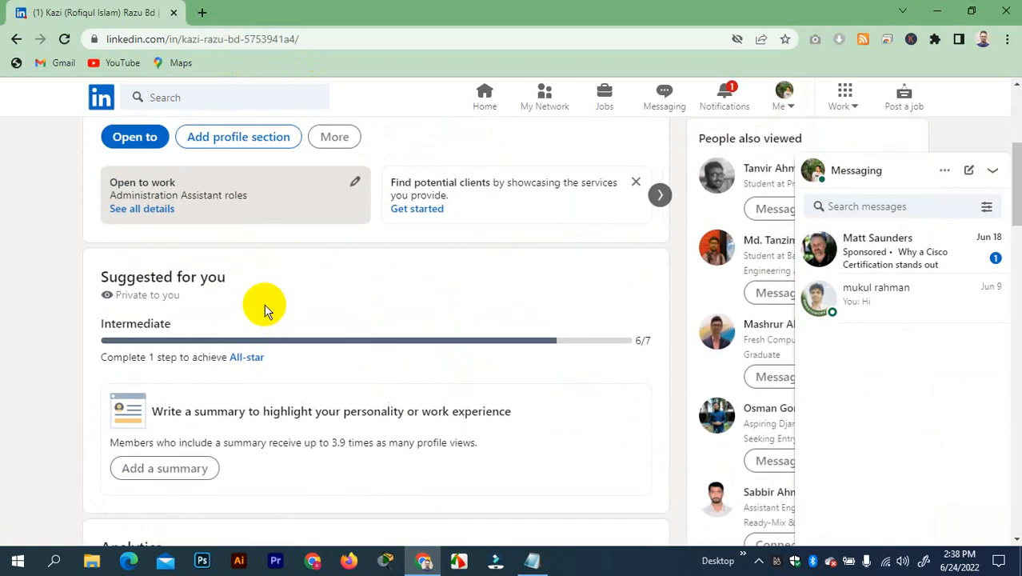
scroll(267, 302, up, 1)
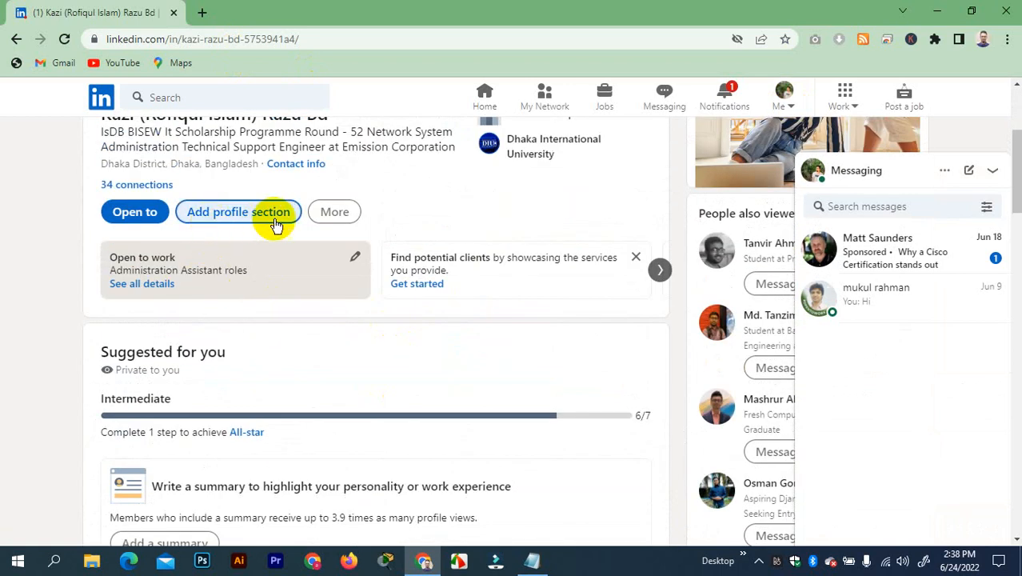
scroll(268, 225, up, 3)
scroll(267, 240, down, 4)
scroll(244, 188, up, 2)
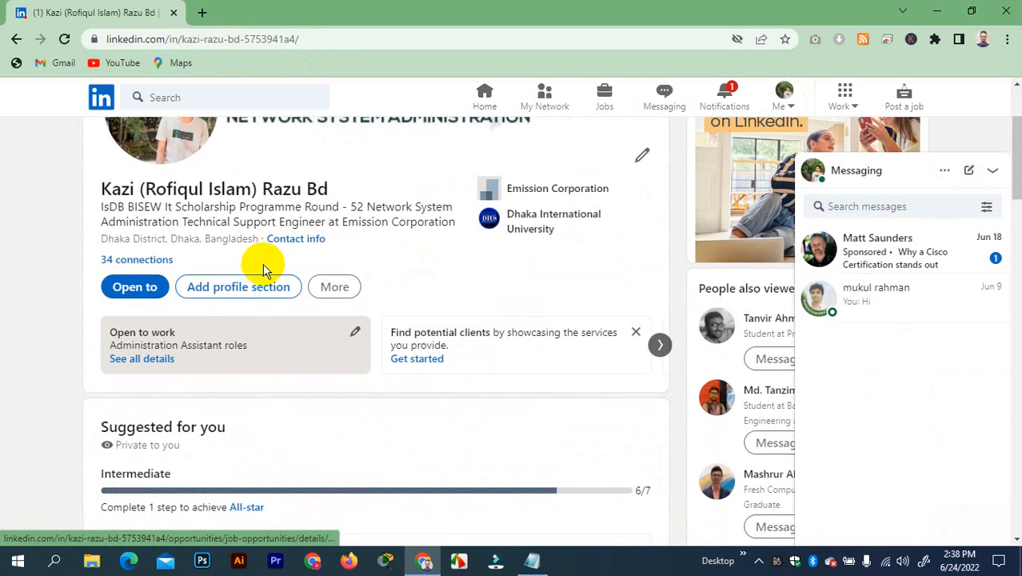
Choose Add profile section > Recommended > Add licenses & certifications
click(278, 288)
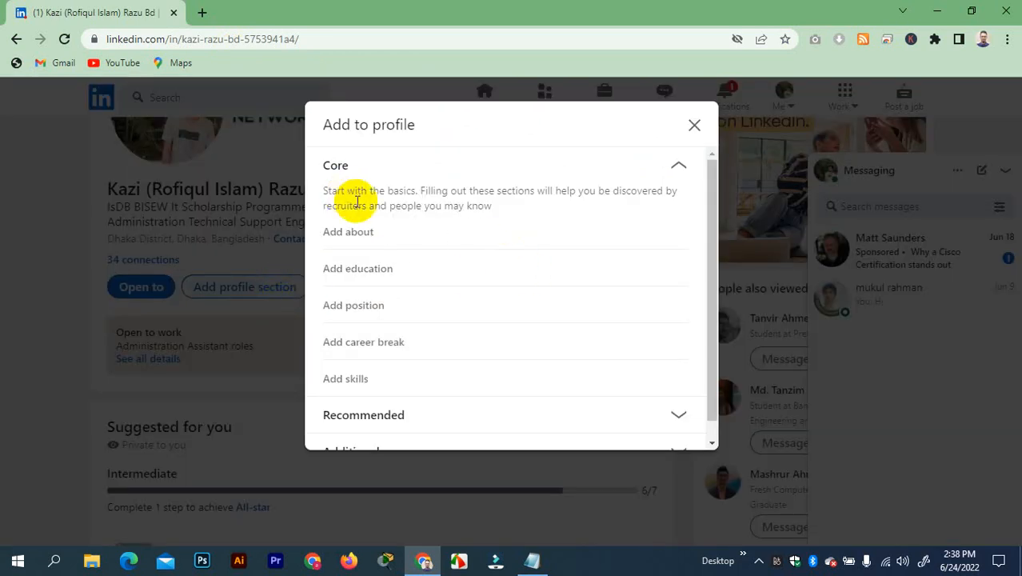
scroll(359, 241, down, 1)
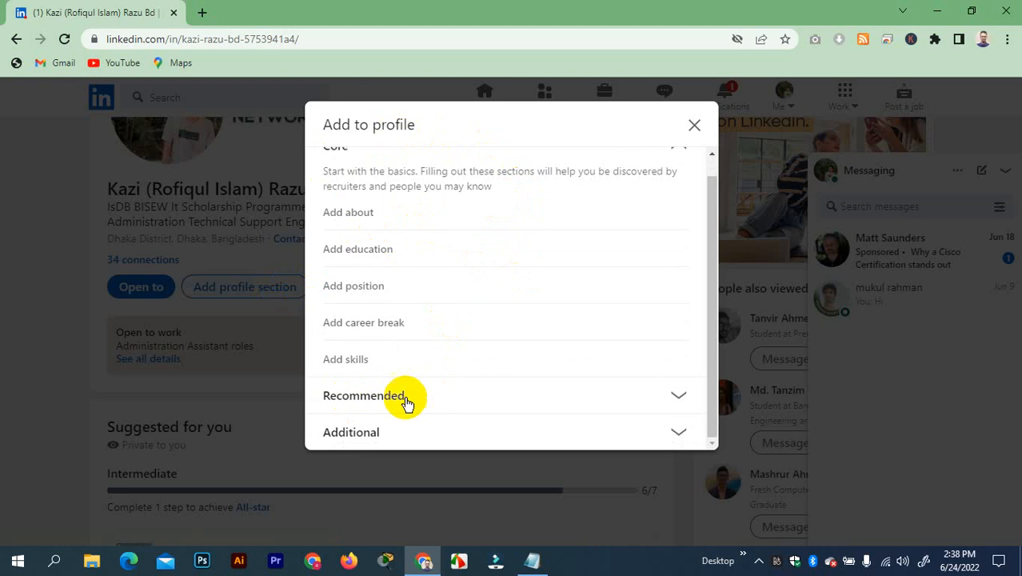
click(675, 396)
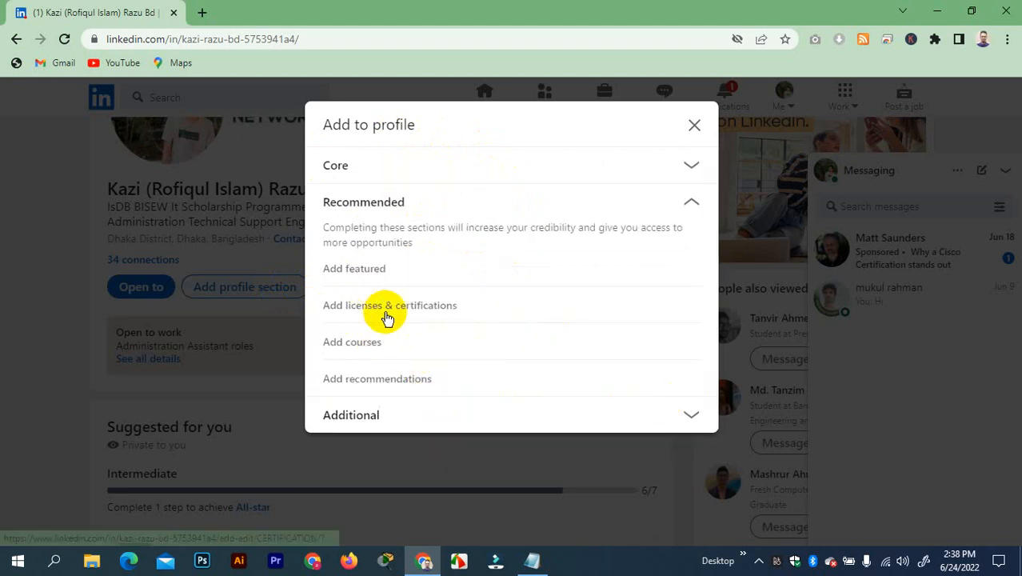
click(412, 316)
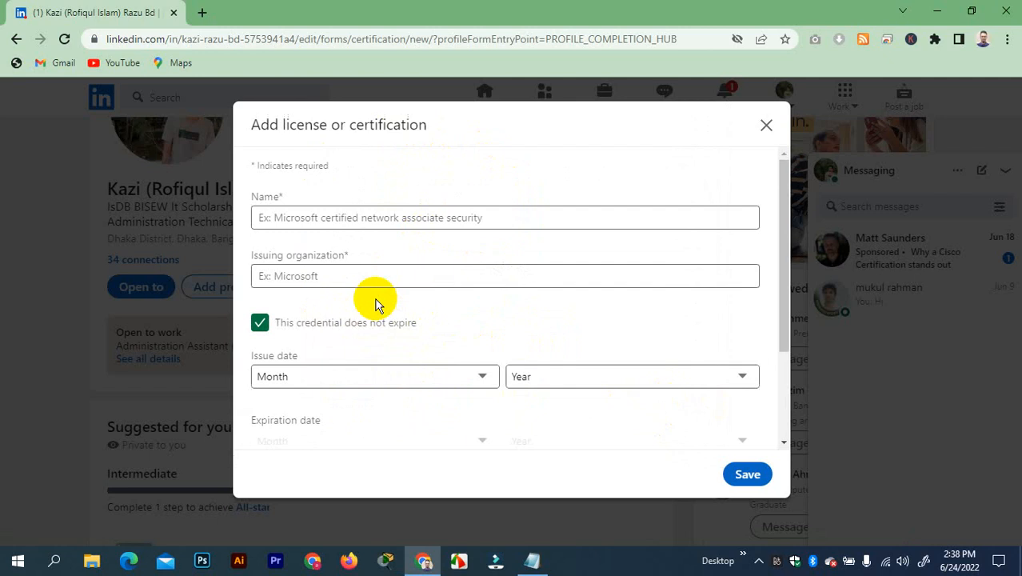
Enter 'Digital Marketing' as the certification name
click(349, 220)
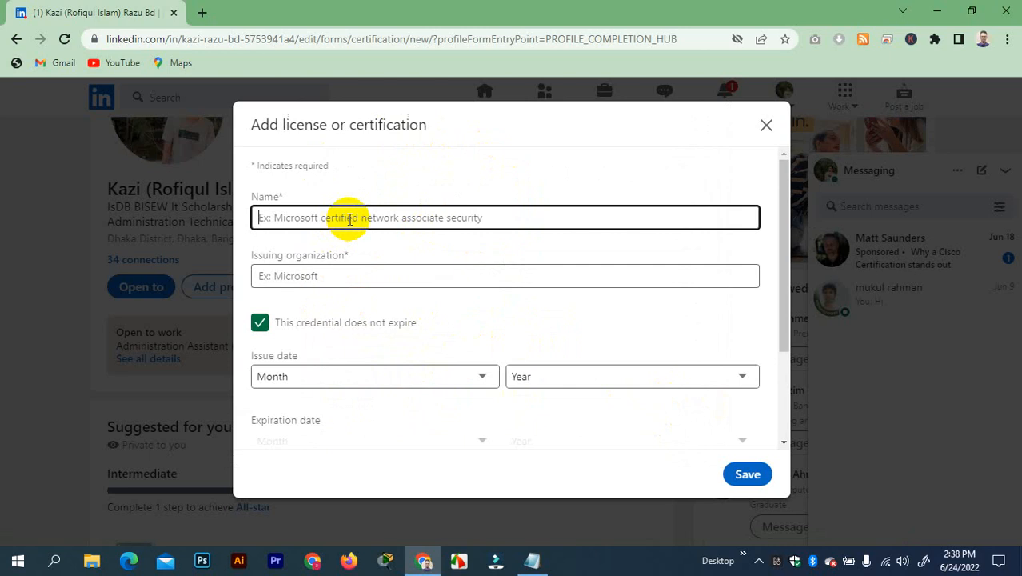
text(d)
key(BackSpace)
text(Digital)
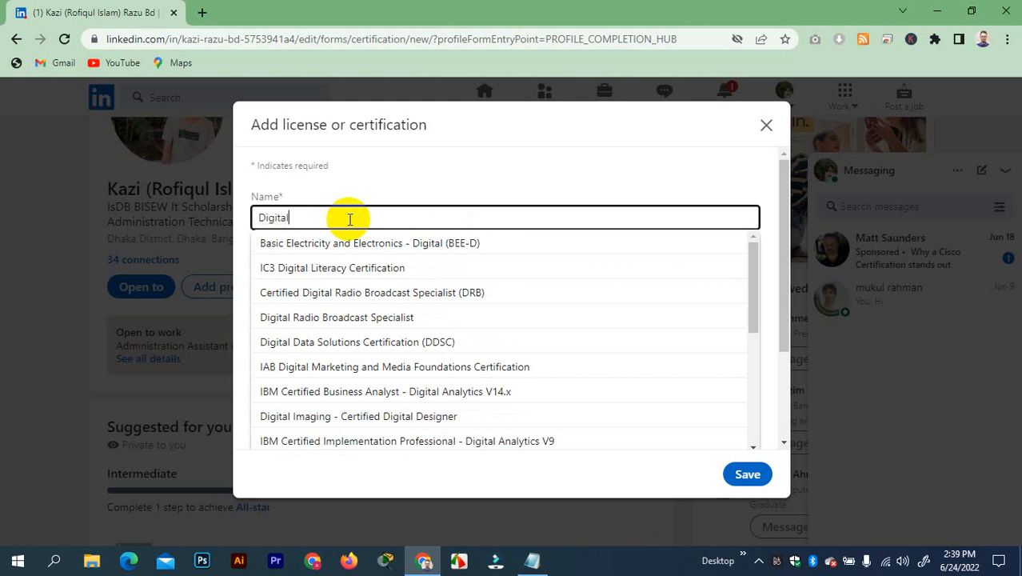
text(b)
key(BackSpace)
text(Marketing)
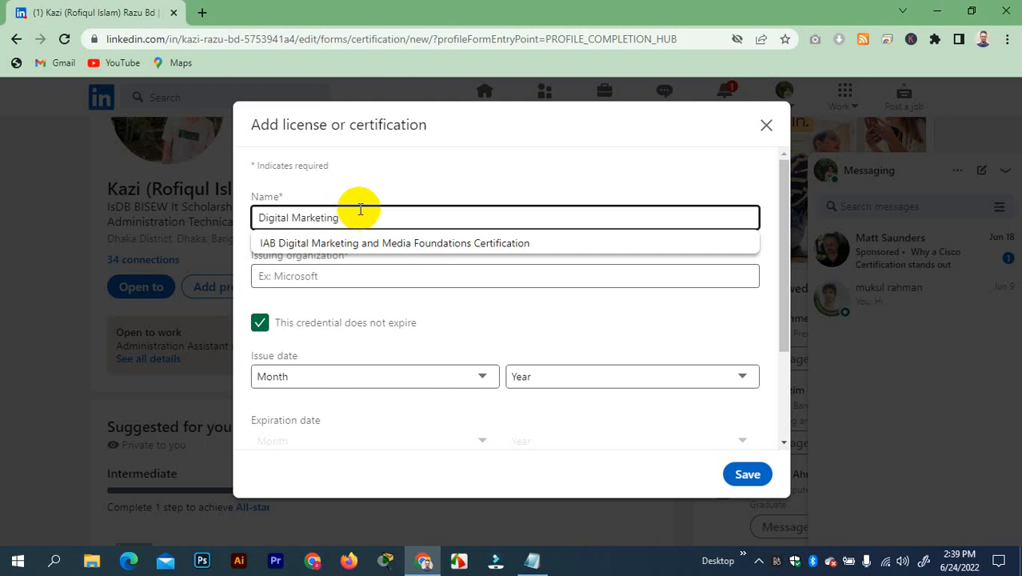
Search for 'Sack i' in the Issuing organization field
click(455, 282)
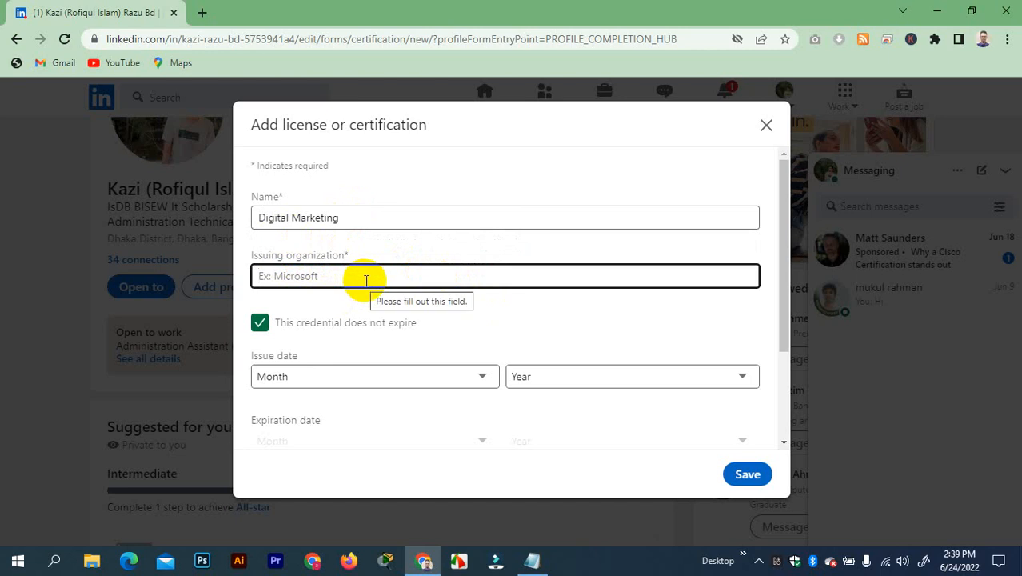
text(sa)
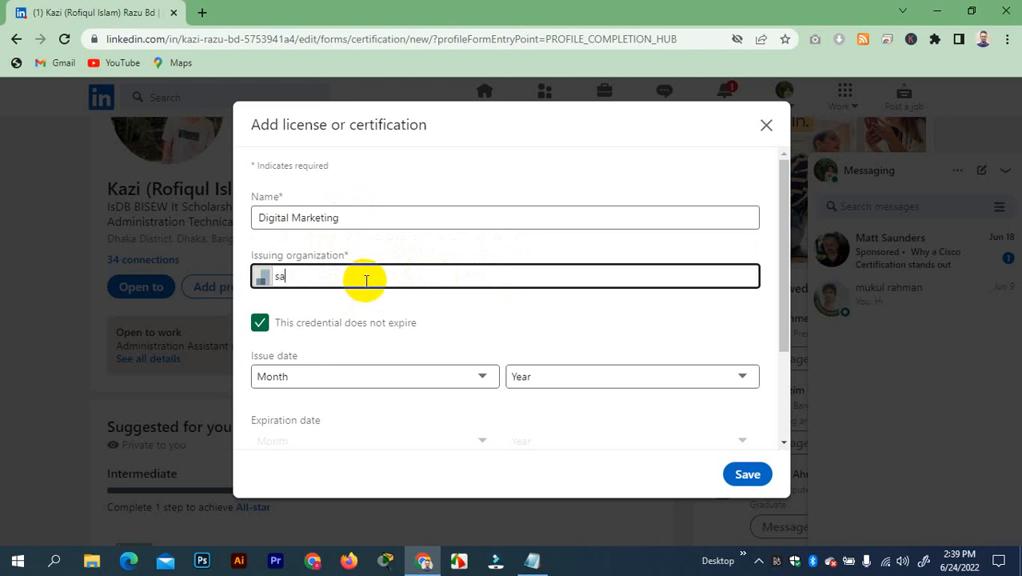
text(ck)
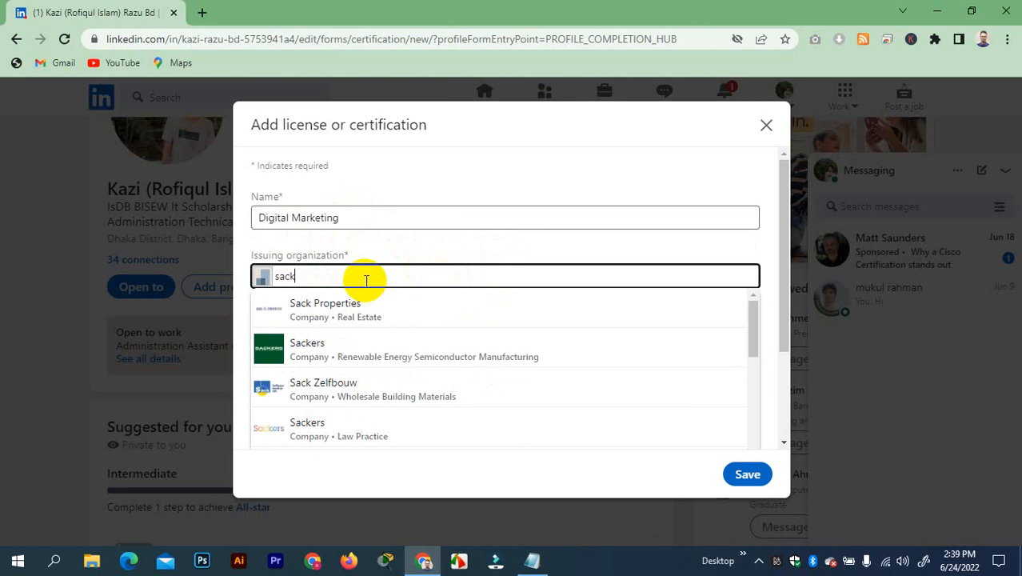
key(BackSpace)
key(BackSpace)
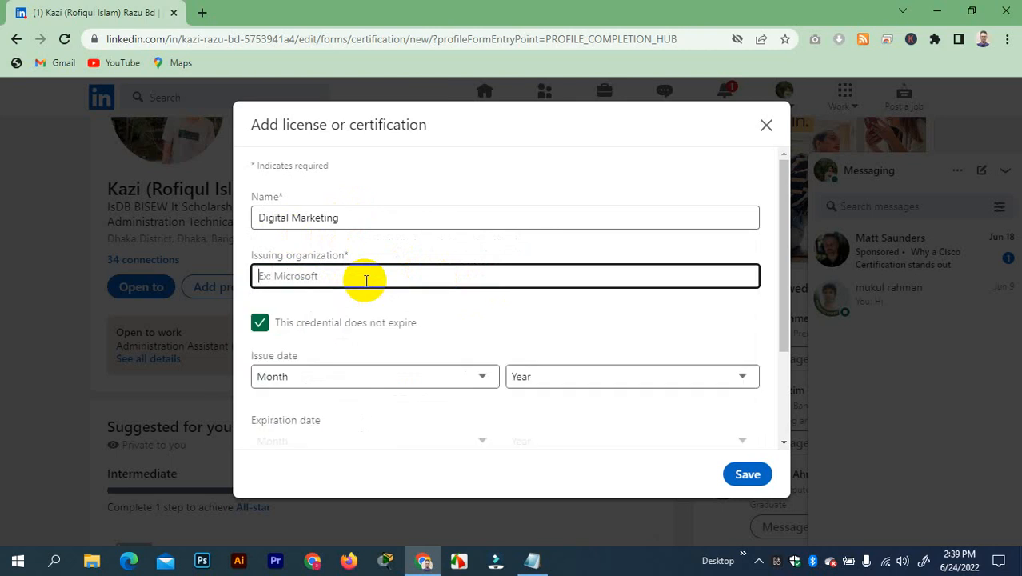
text(Sac)
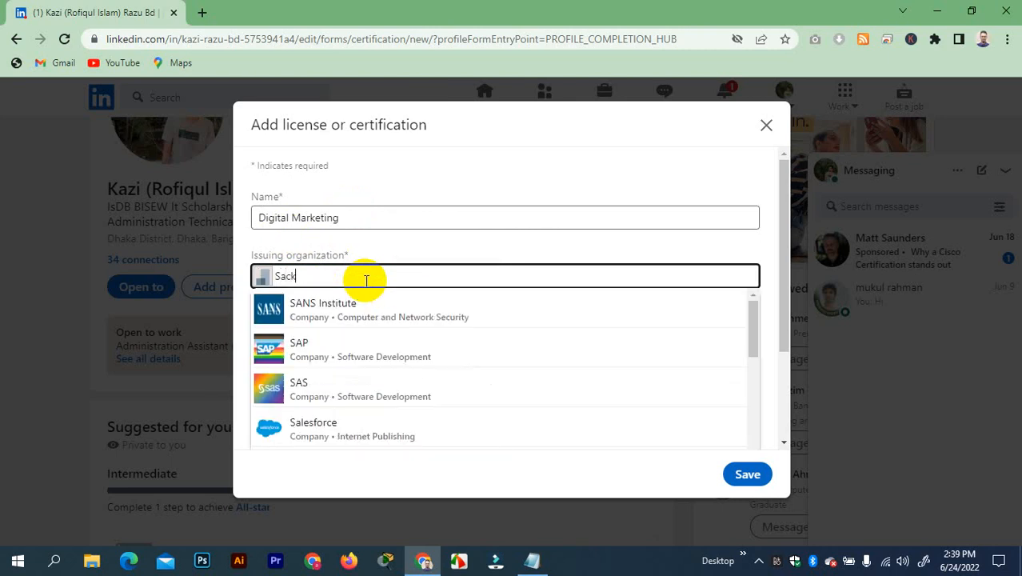
text(k it)
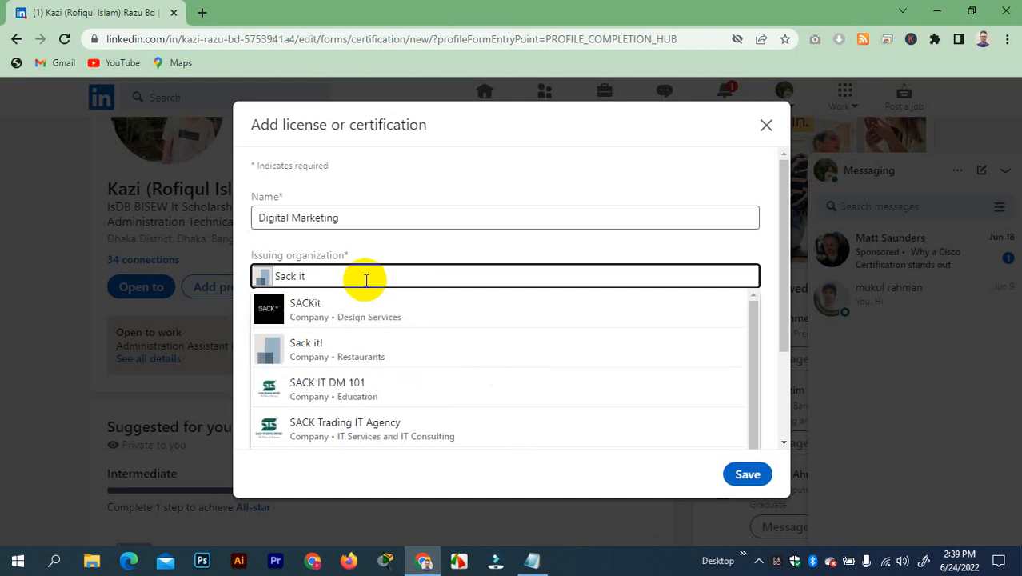
Select SACK Trading IT Agency as issuer and June as the issue month
click(352, 432)
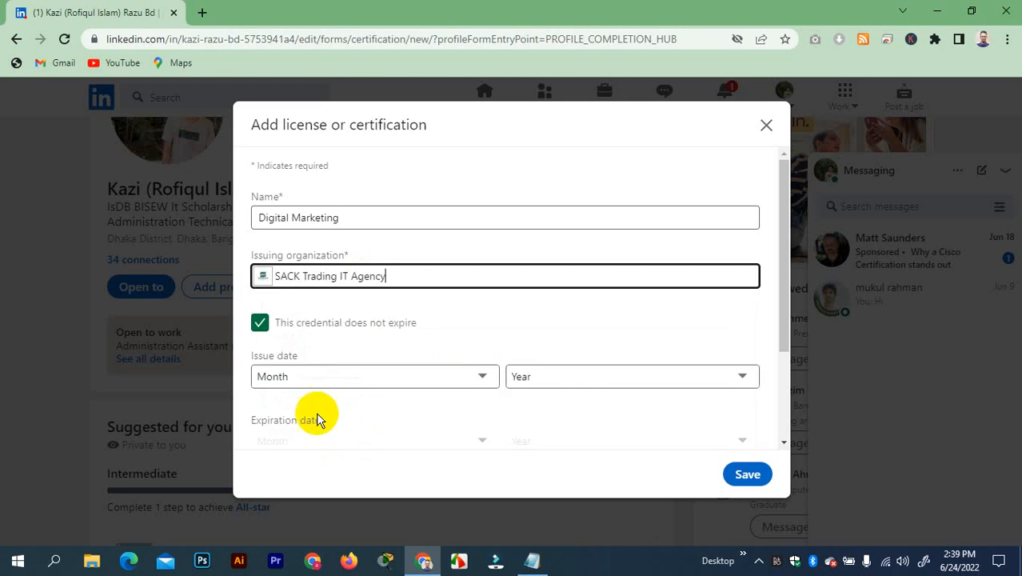
click(468, 376)
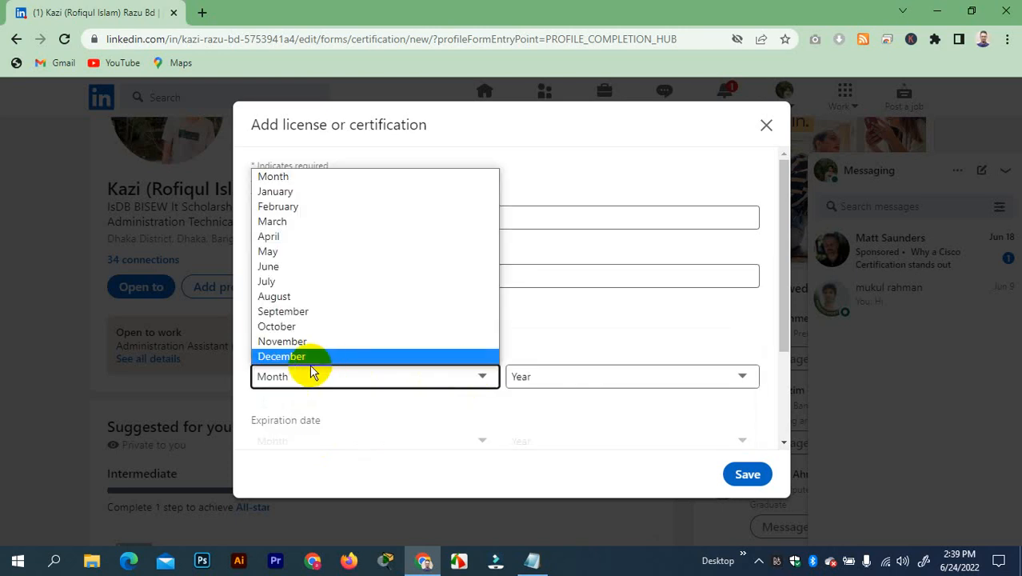
click(308, 267)
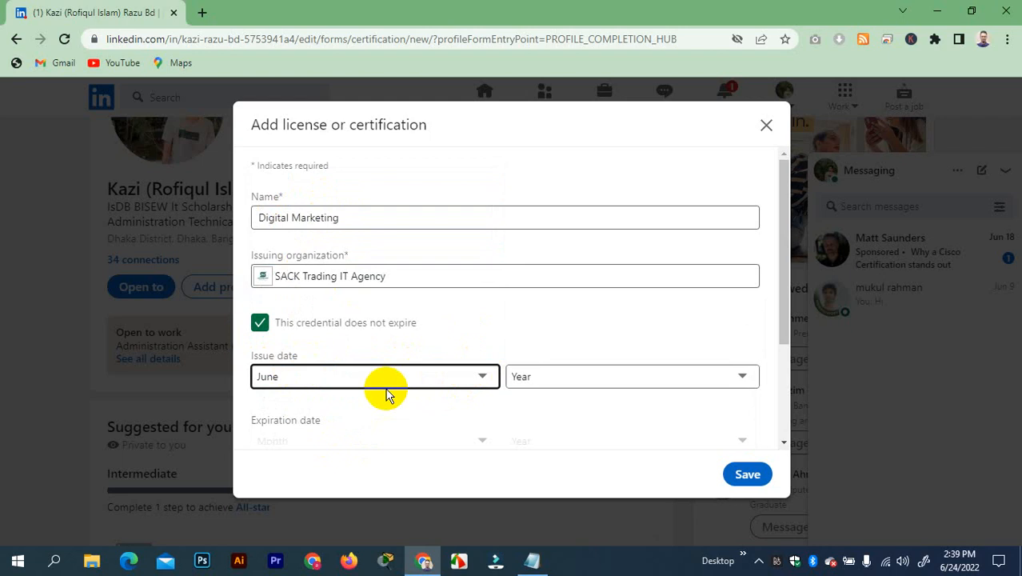
Set the issue year to 2022 and scroll down to the Credential fields
click(610, 387)
scroll(590, 196, down, 10)
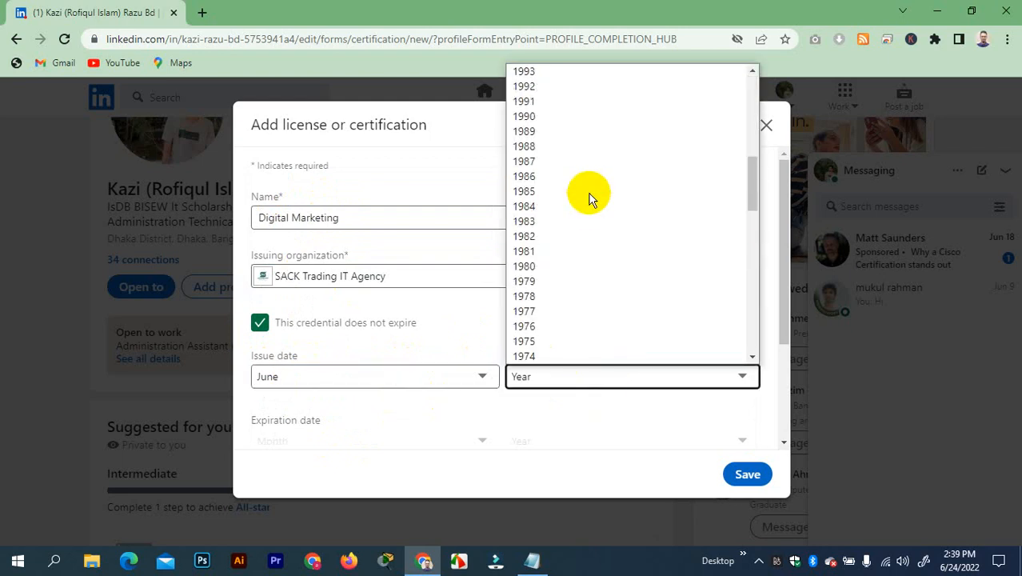
scroll(547, 264, up, 10)
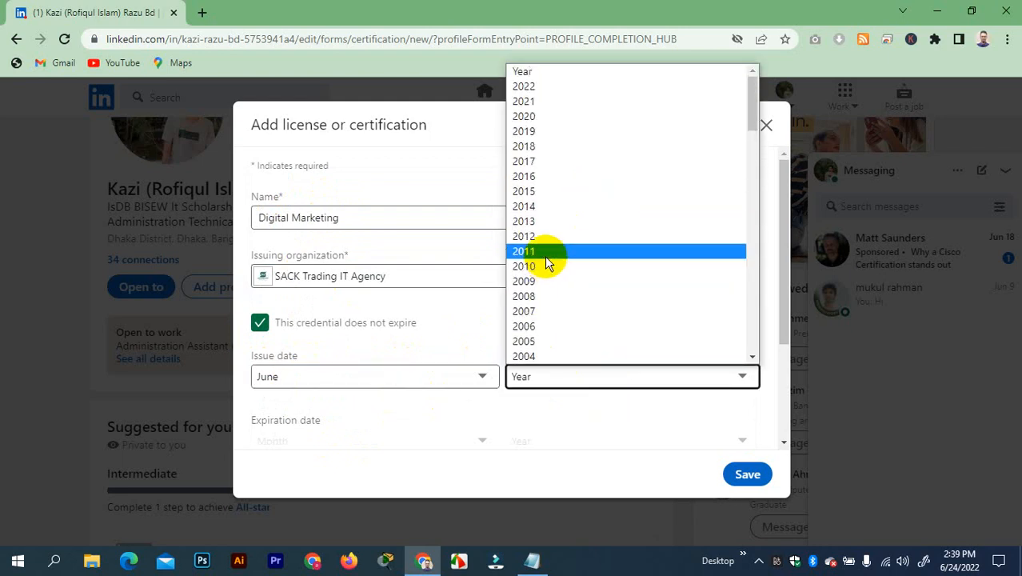
scroll(528, 306, down, 4)
scroll(529, 307, down, 4)
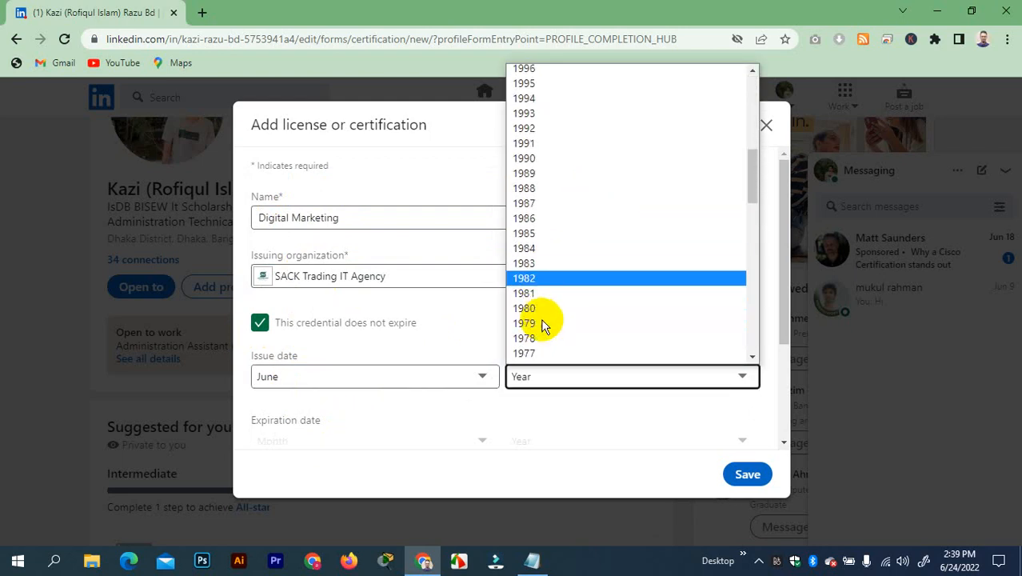
scroll(540, 292, up, 8)
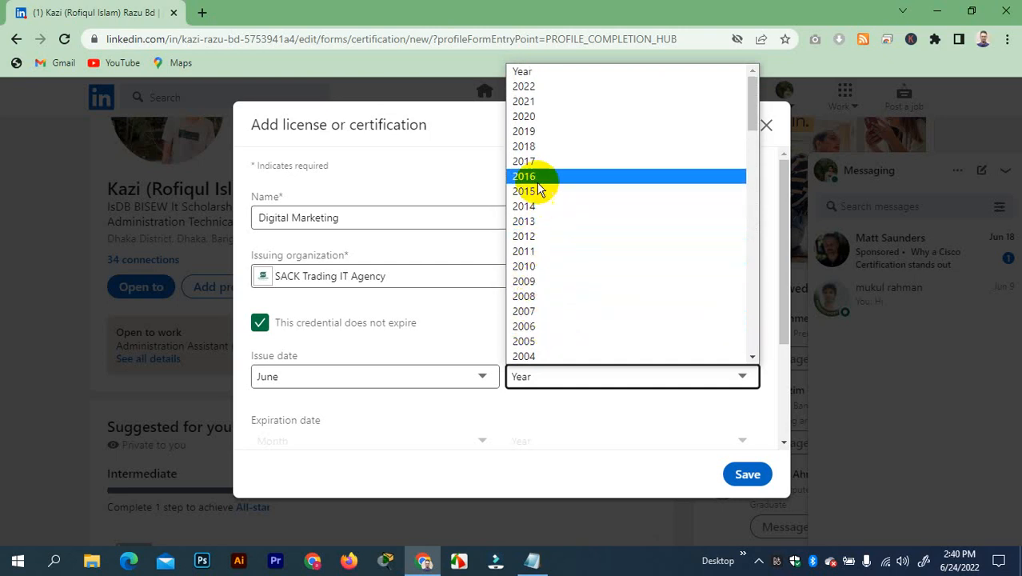
click(535, 86)
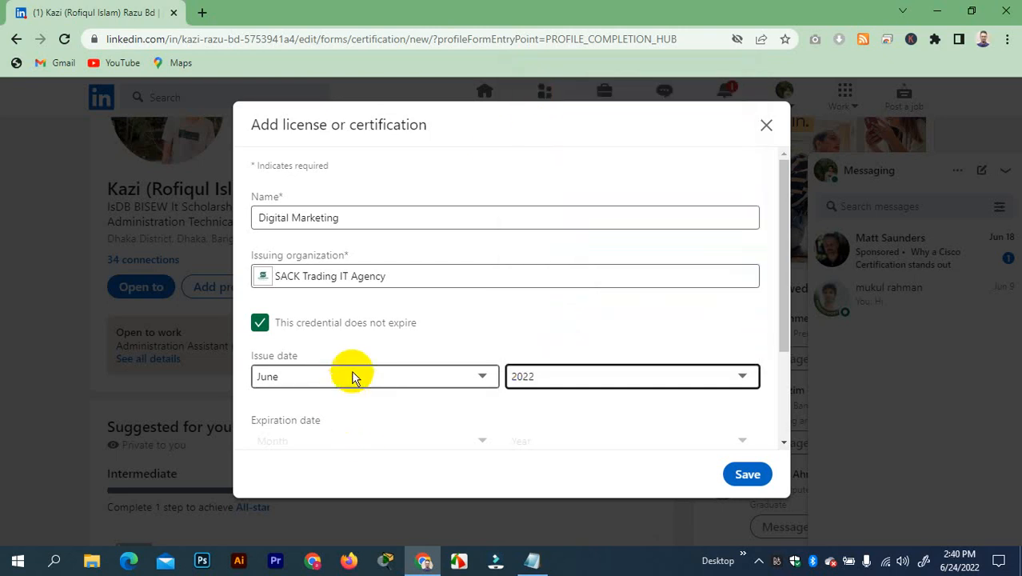
scroll(352, 400, down, 2)
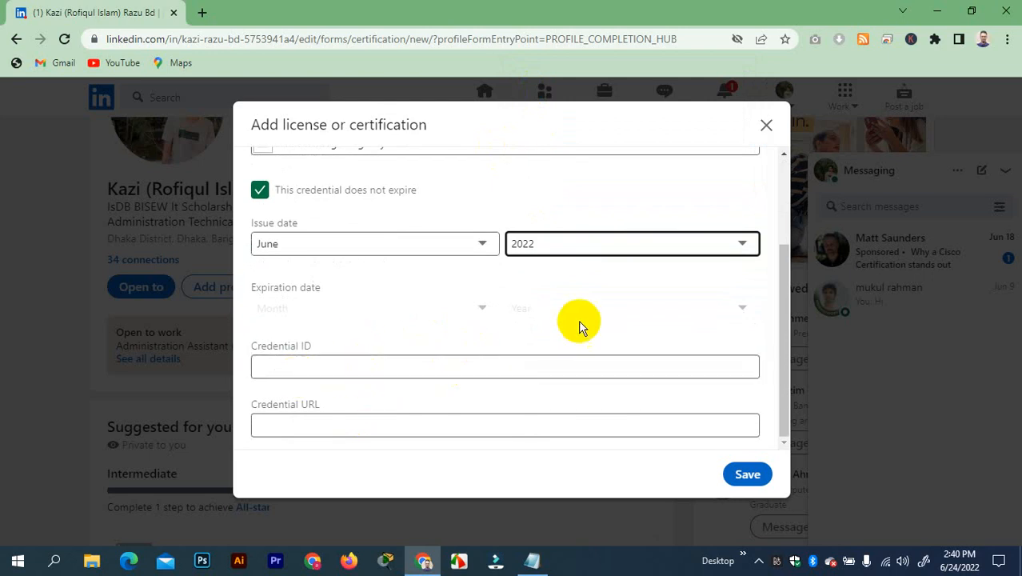
Open Google Drive in a new tab from the Google apps grid
click(203, 19)
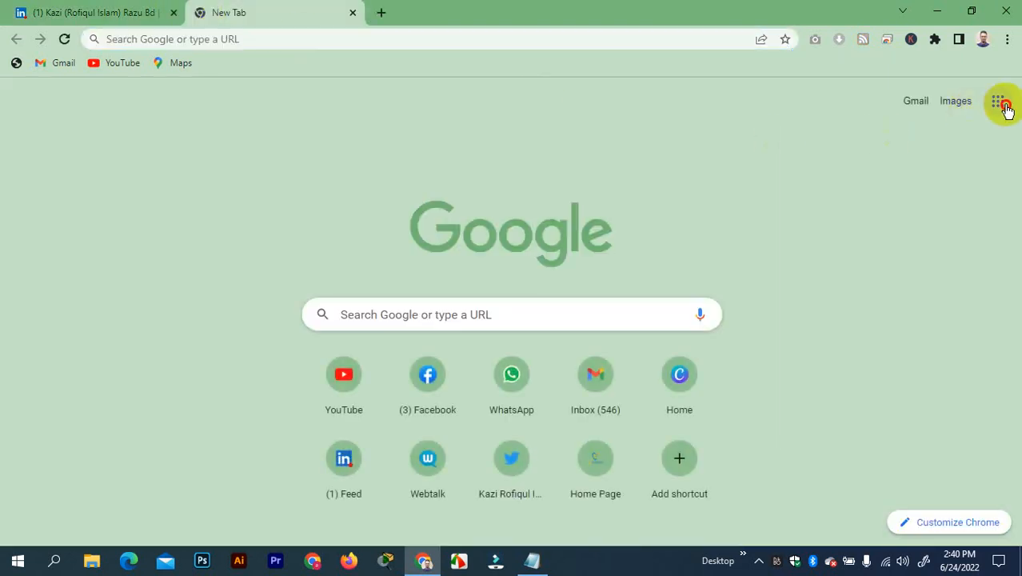
click(1004, 107)
scroll(831, 319, down, 1)
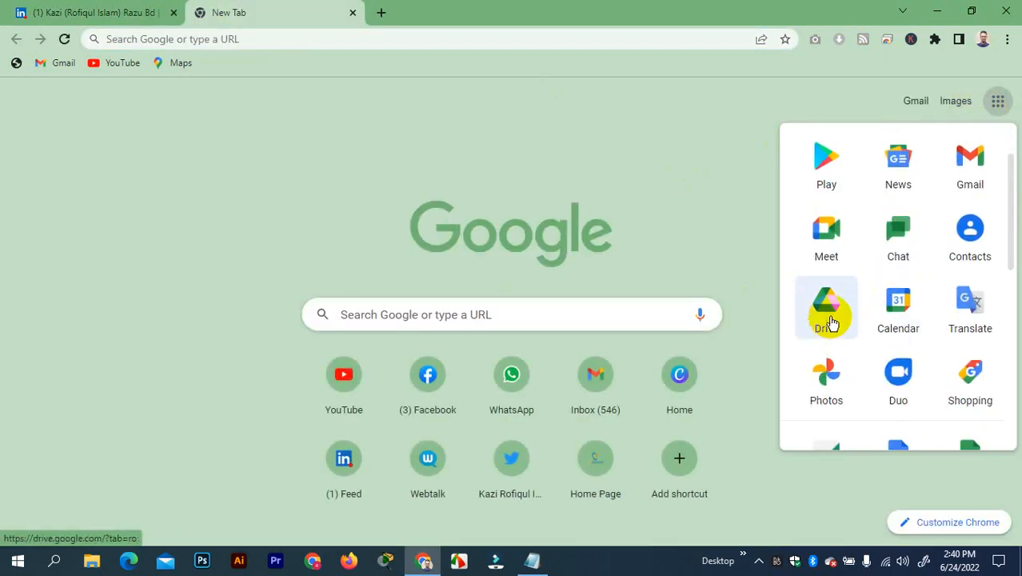
click(830, 319)
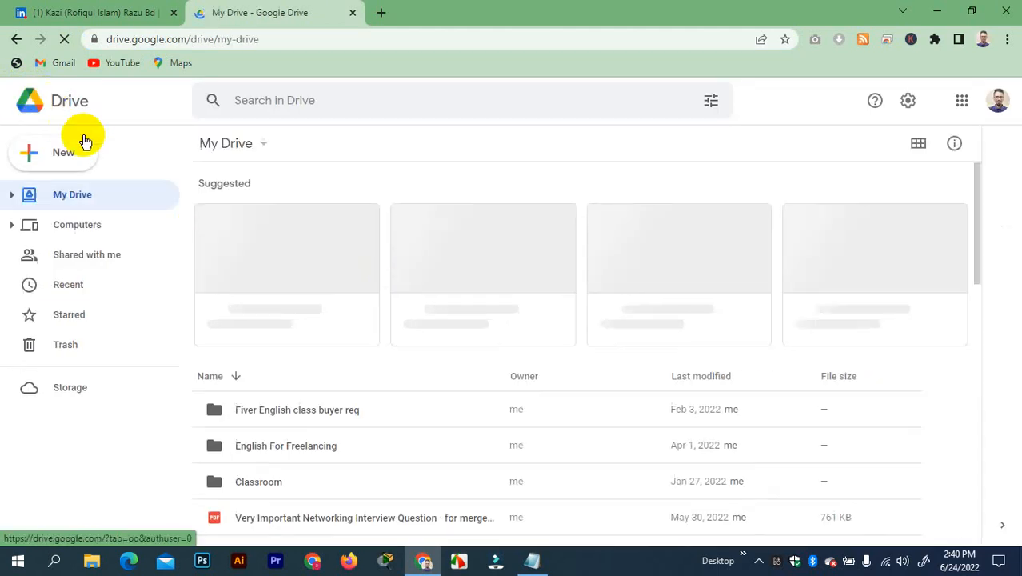
Upload 'WhatsApp Image 2022-06-24 at 2.23.54 PM.jpeg' from Downloads via New > File upload
click(68, 154)
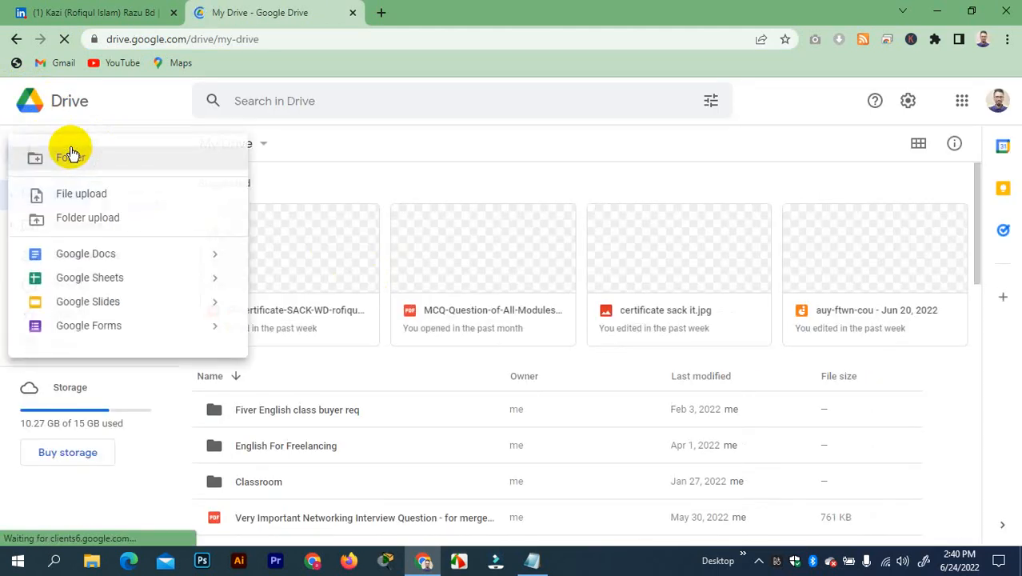
click(94, 197)
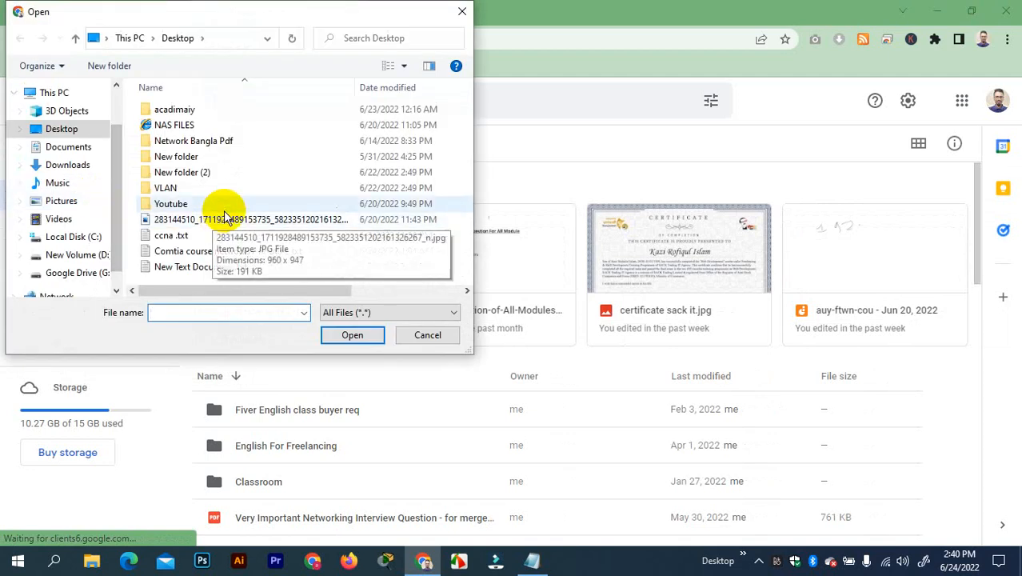
click(87, 168)
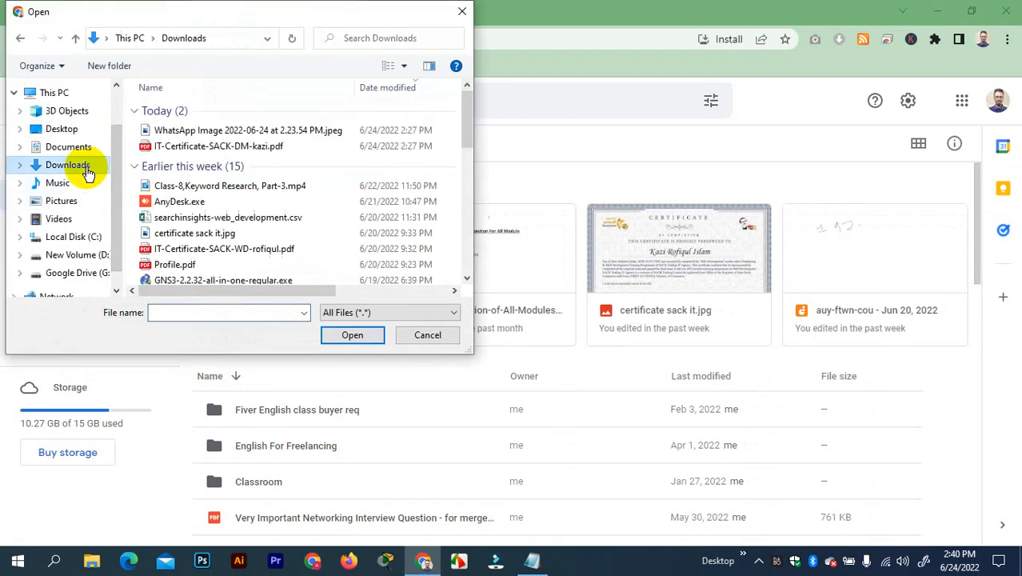
click(207, 136)
click(344, 335)
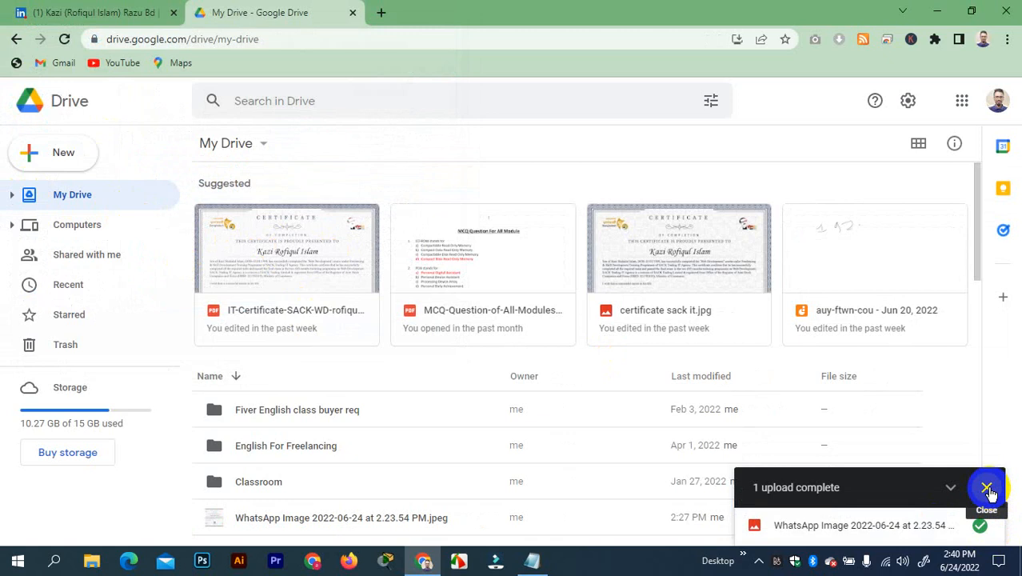
Reload Drive and open the uploaded WhatsApp Image certificate in the preview
click(987, 487)
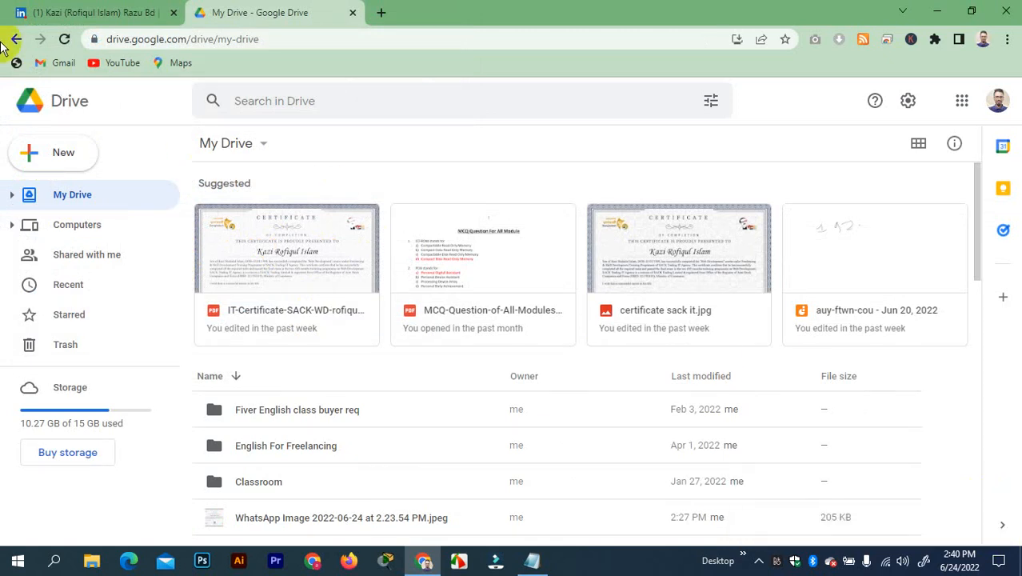
click(64, 40)
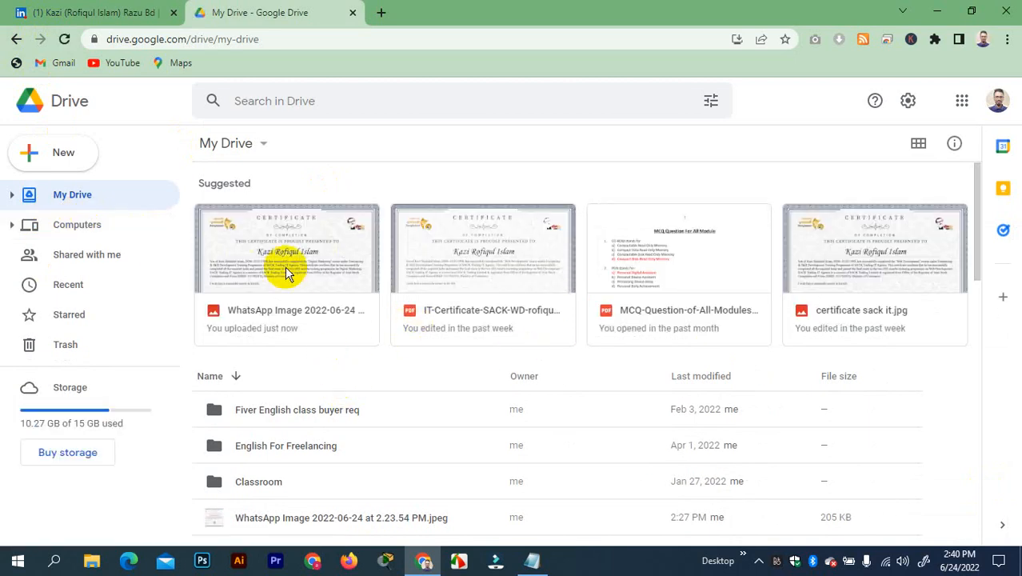
click(279, 255)
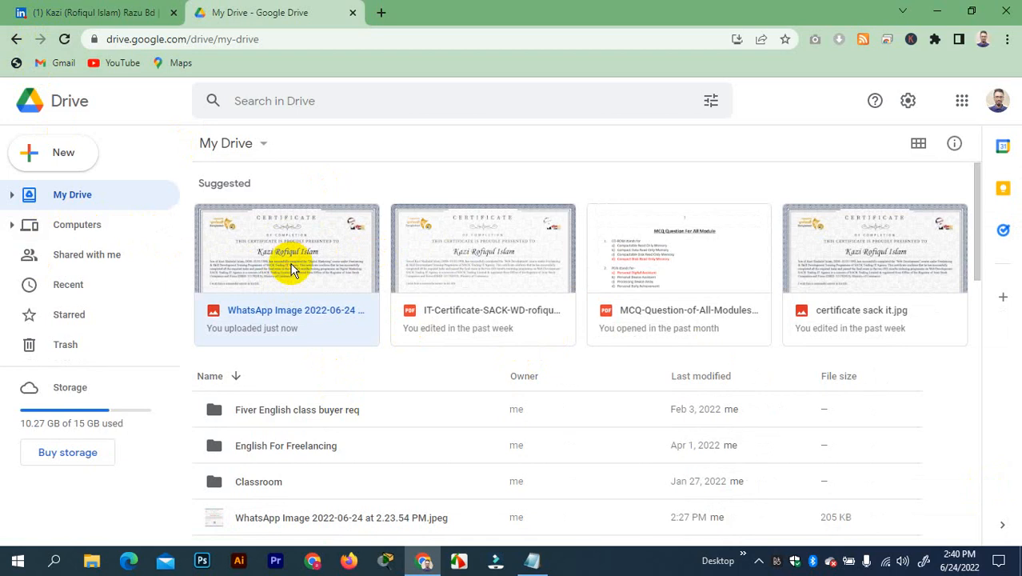
click(277, 255)
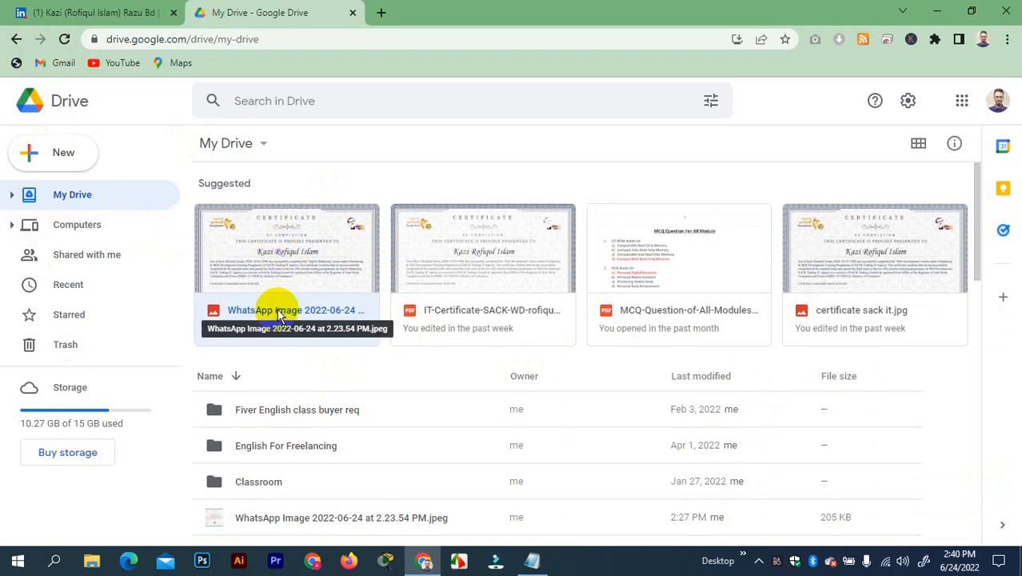
double_click(270, 268)
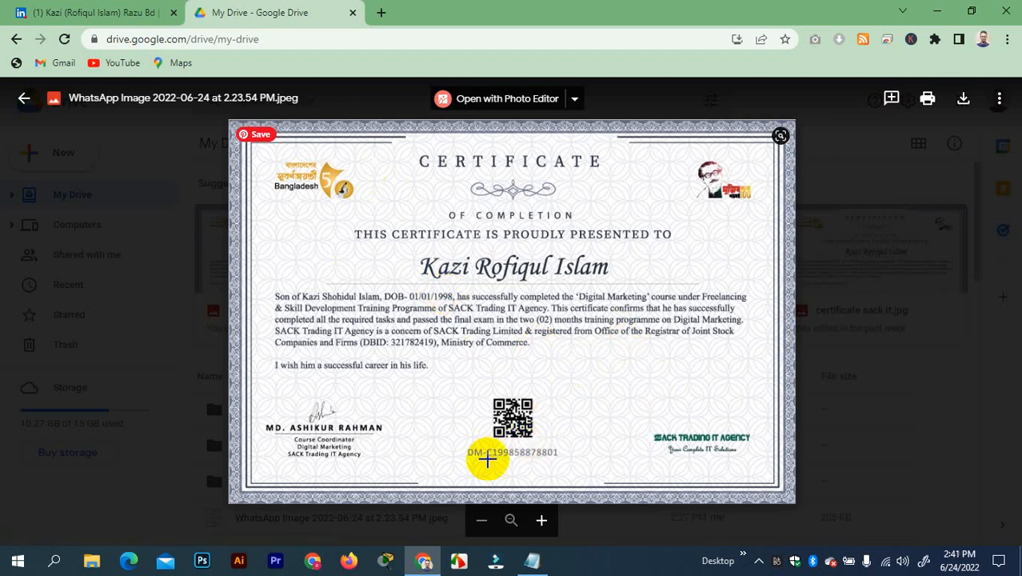
Select the credential ID printed on the certificate, then reopen the image preview
drag(464, 450, 568, 457)
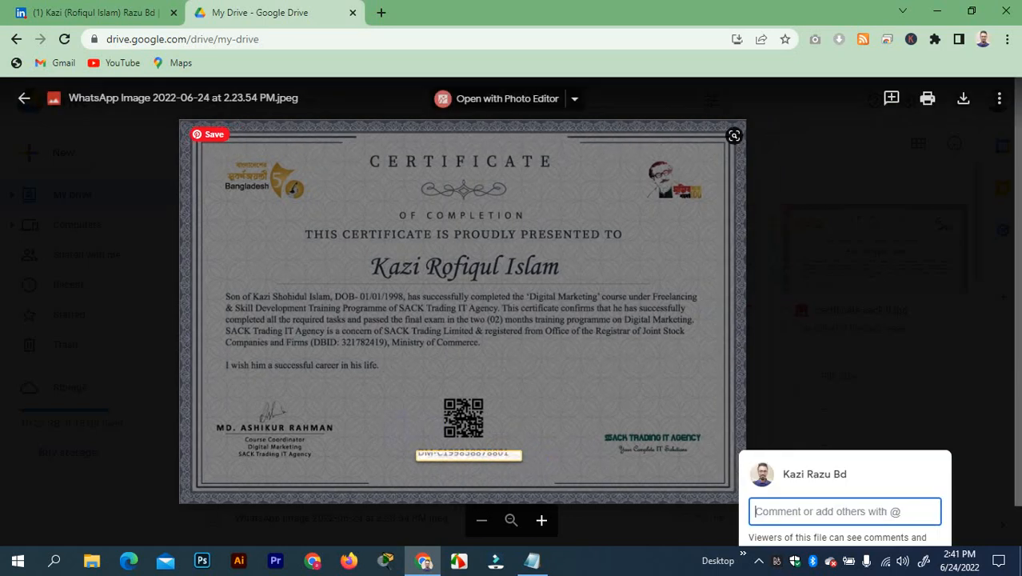
click(840, 292)
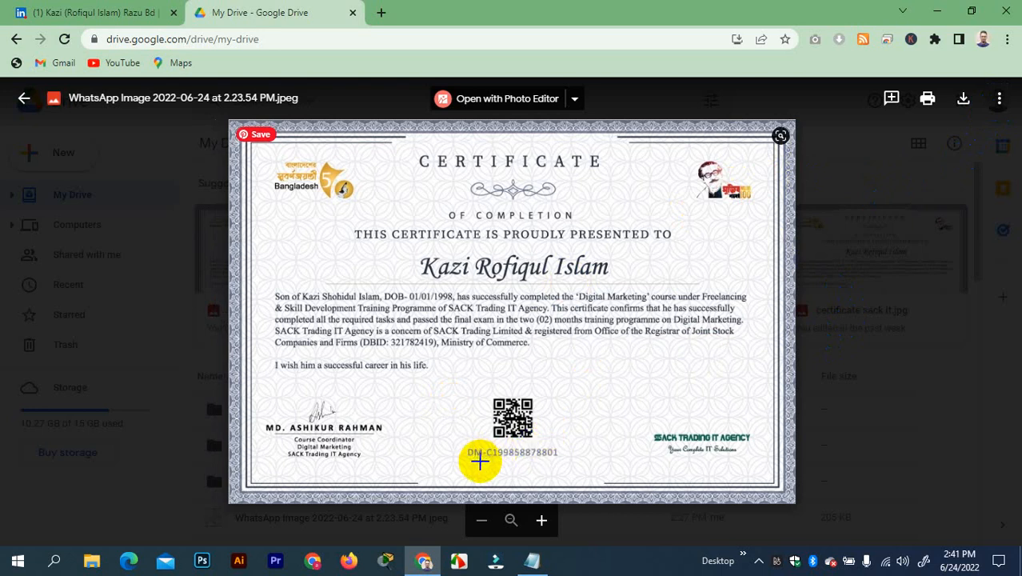
drag(472, 450, 573, 466)
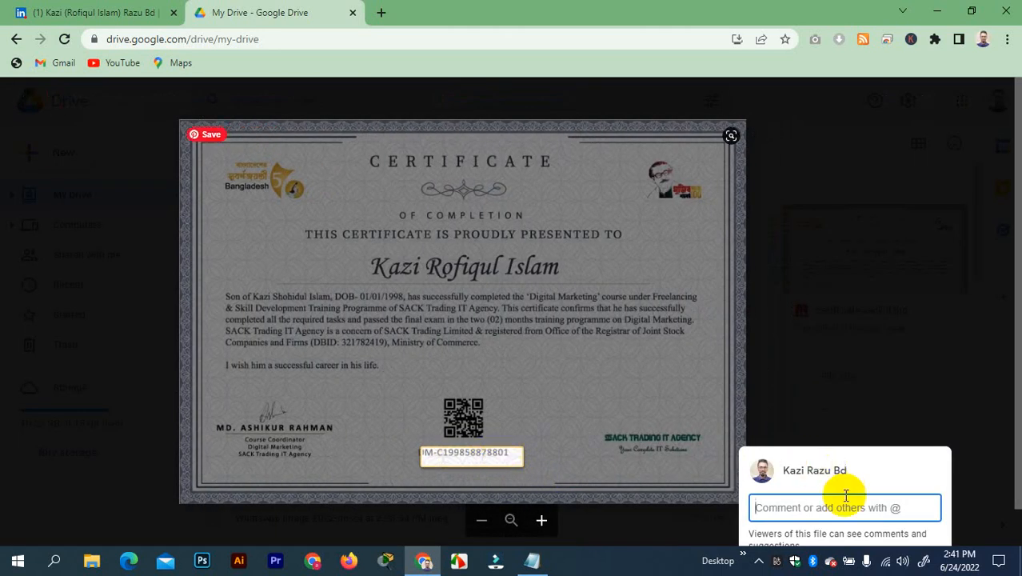
click(858, 319)
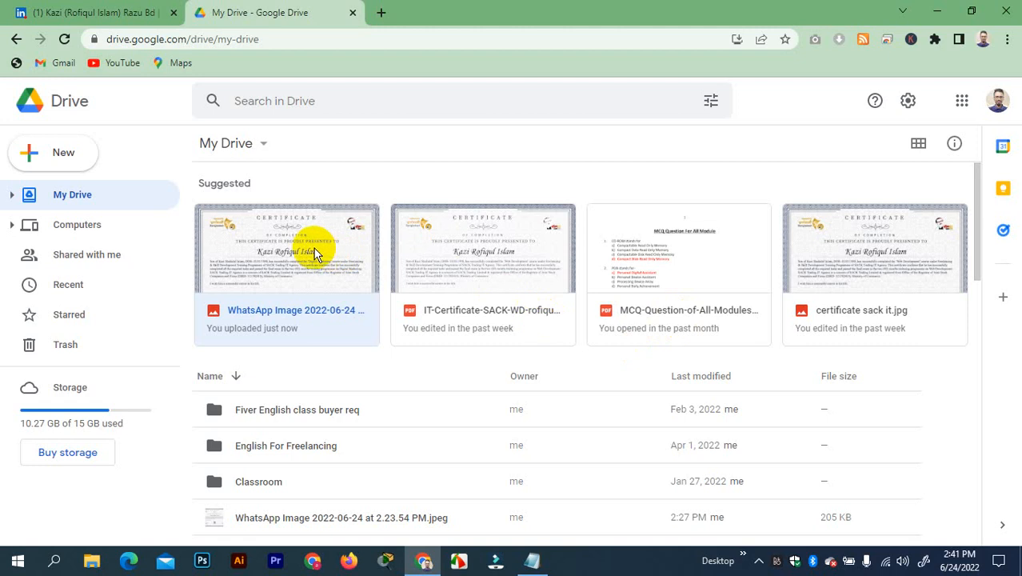
double_click(295, 247)
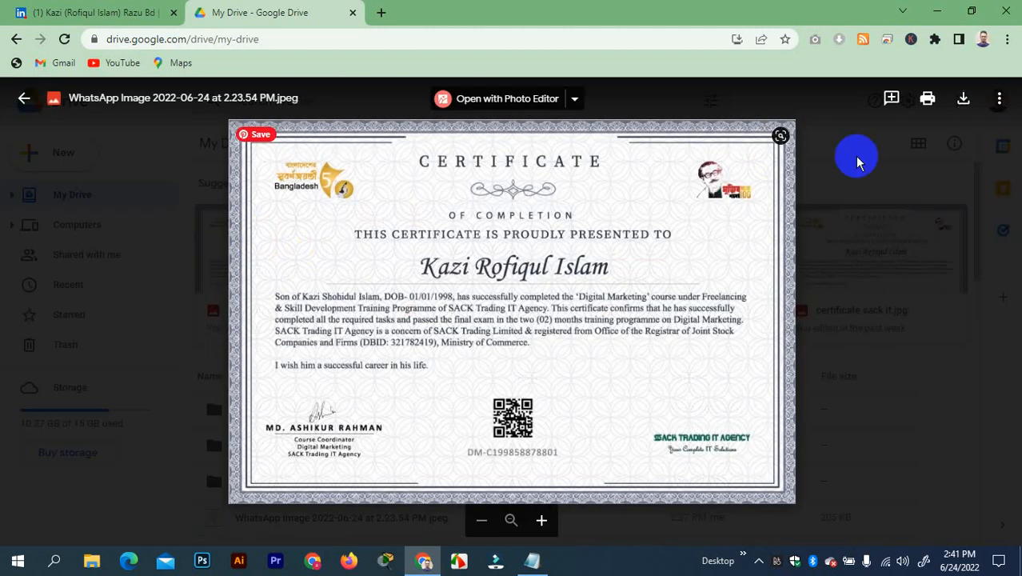
Open sharing for the certificate image, allow anyone with the link, and copy the link
click(1000, 98)
click(900, 142)
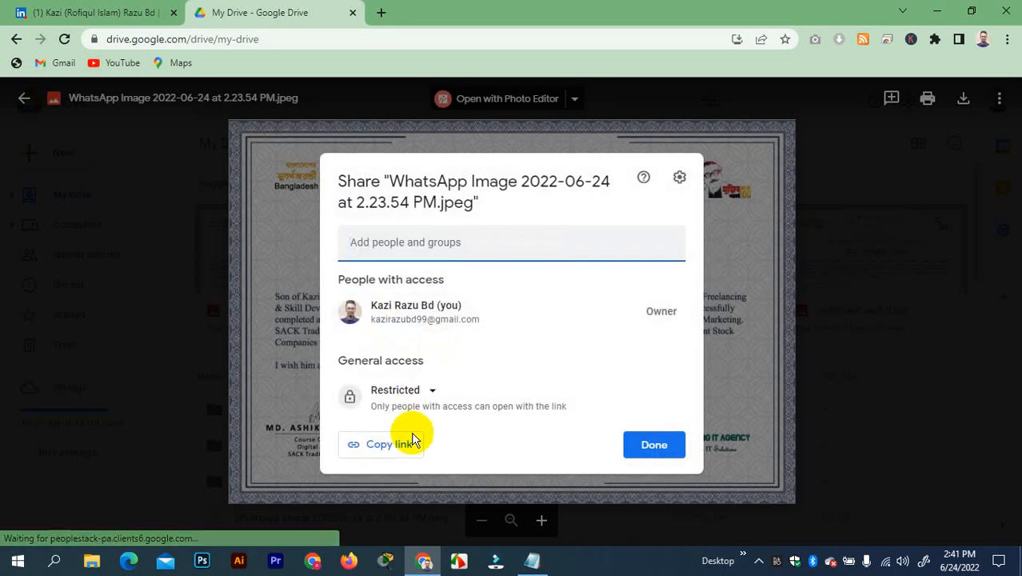
click(432, 392)
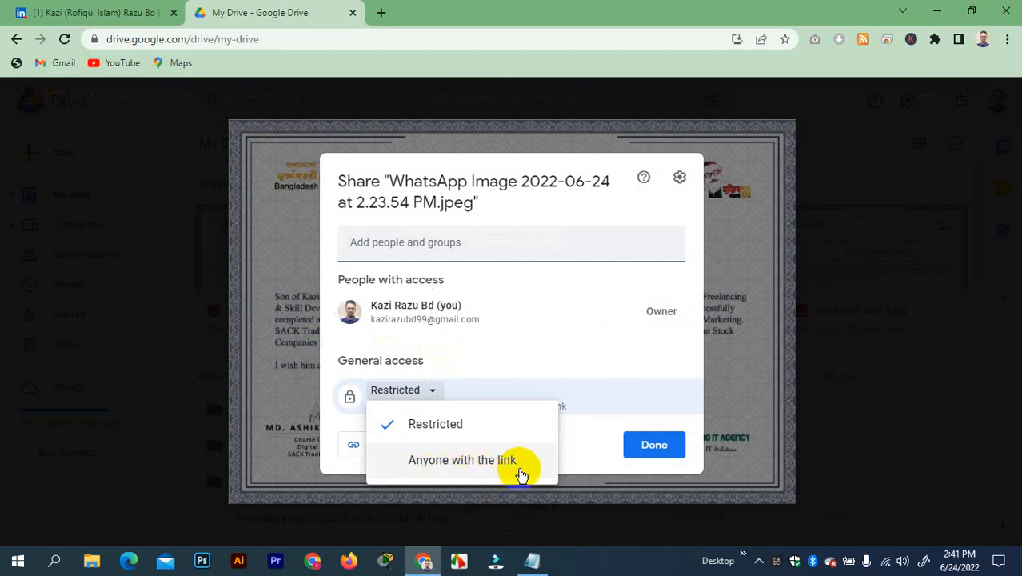
click(633, 349)
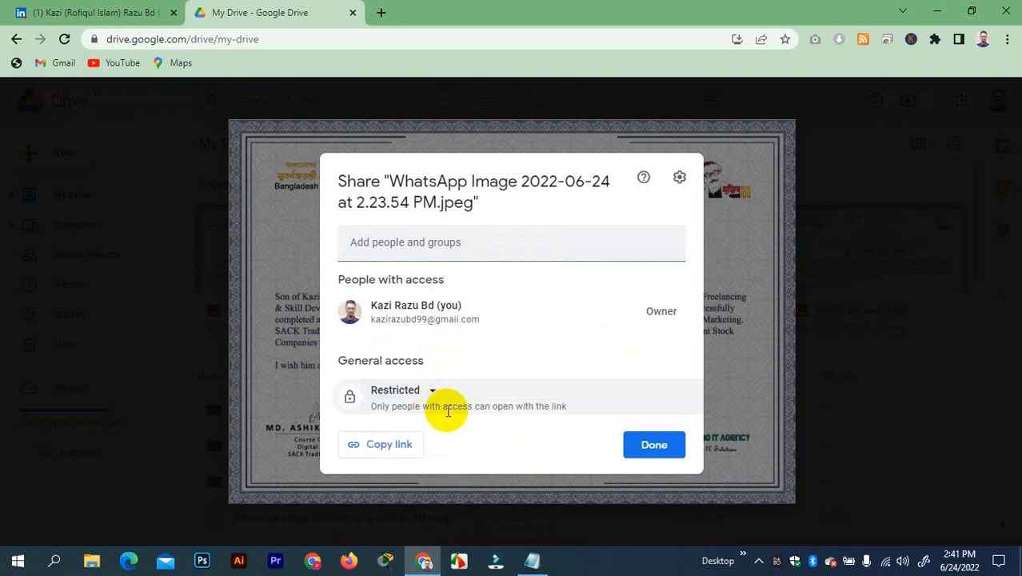
click(391, 446)
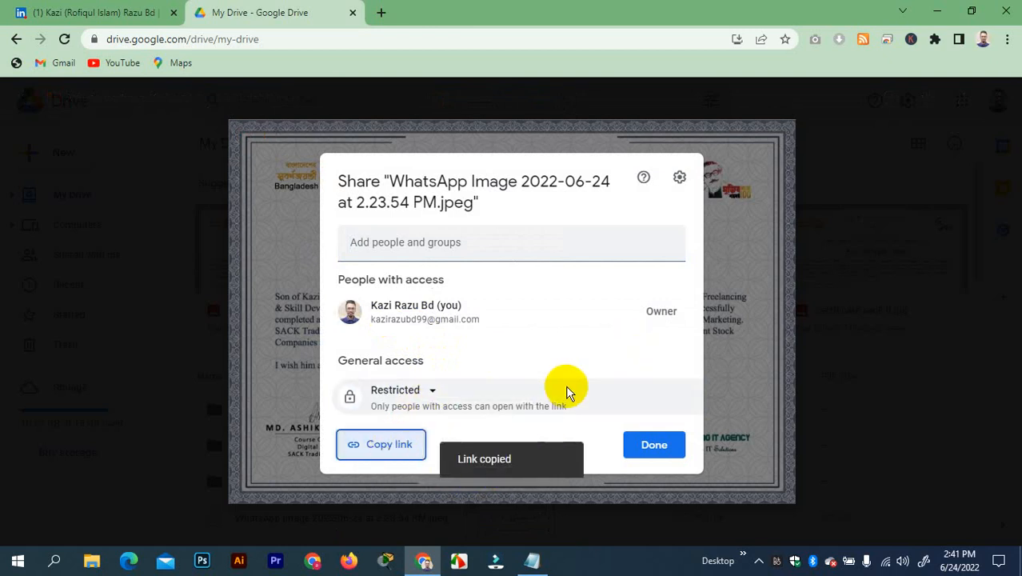
Stop editors changing permissions, copy the share link again, and return to LinkedIn
click(679, 177)
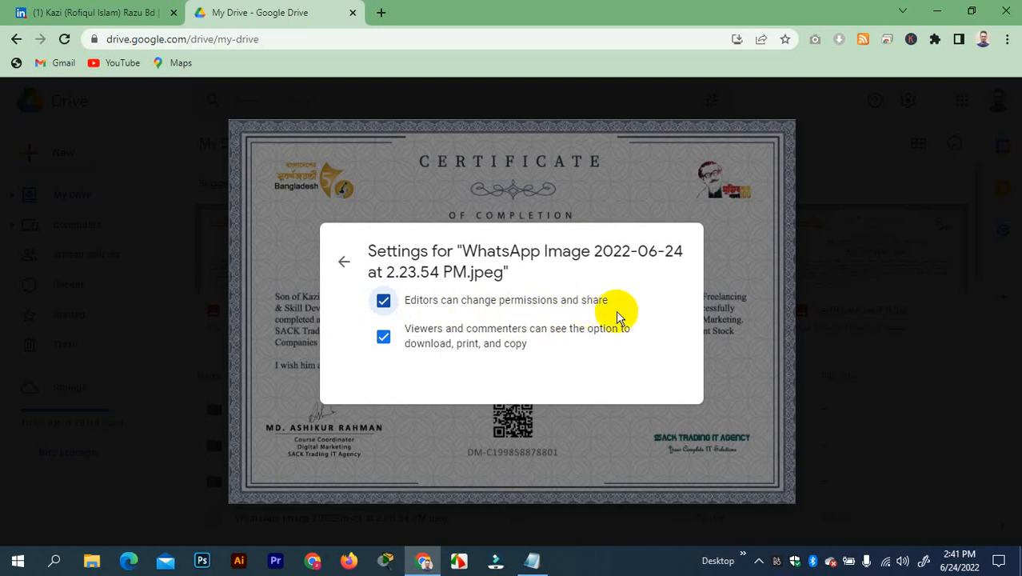
click(384, 301)
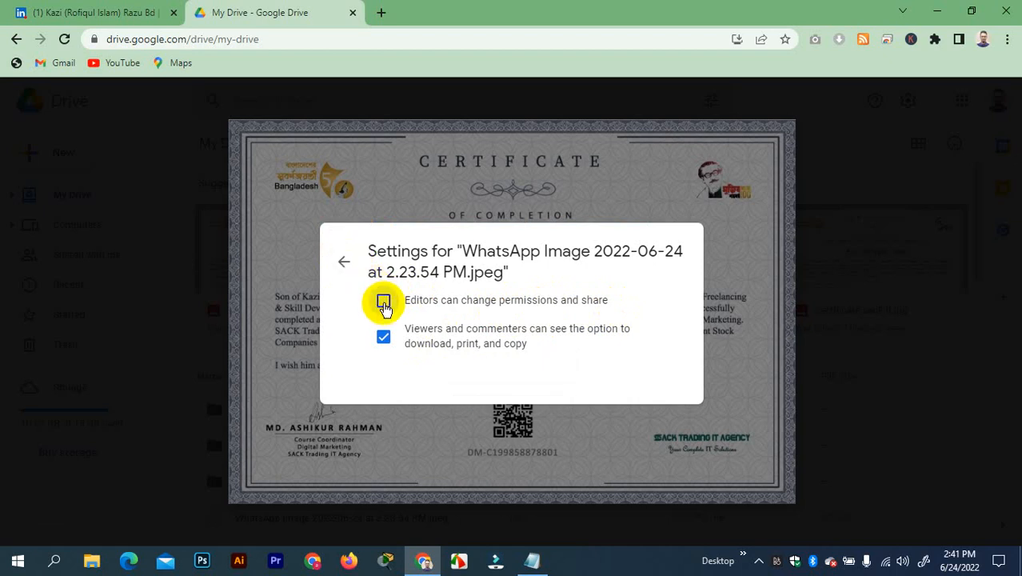
click(344, 261)
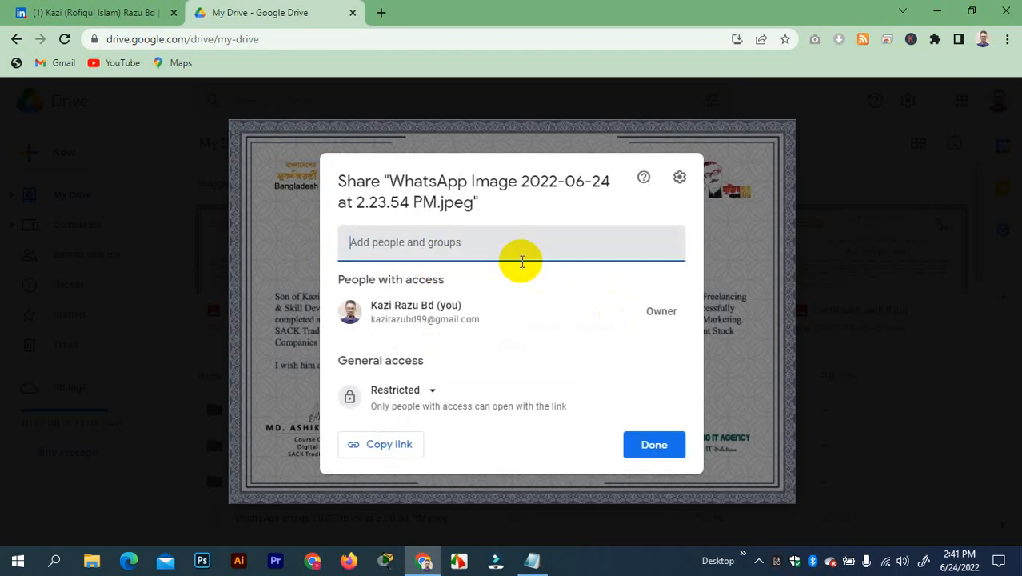
click(392, 445)
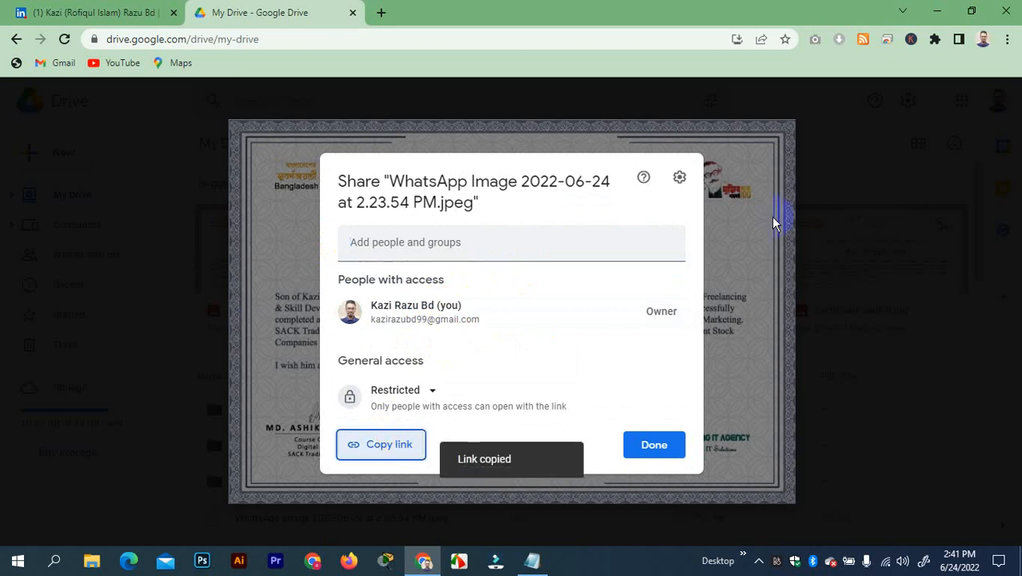
click(138, 12)
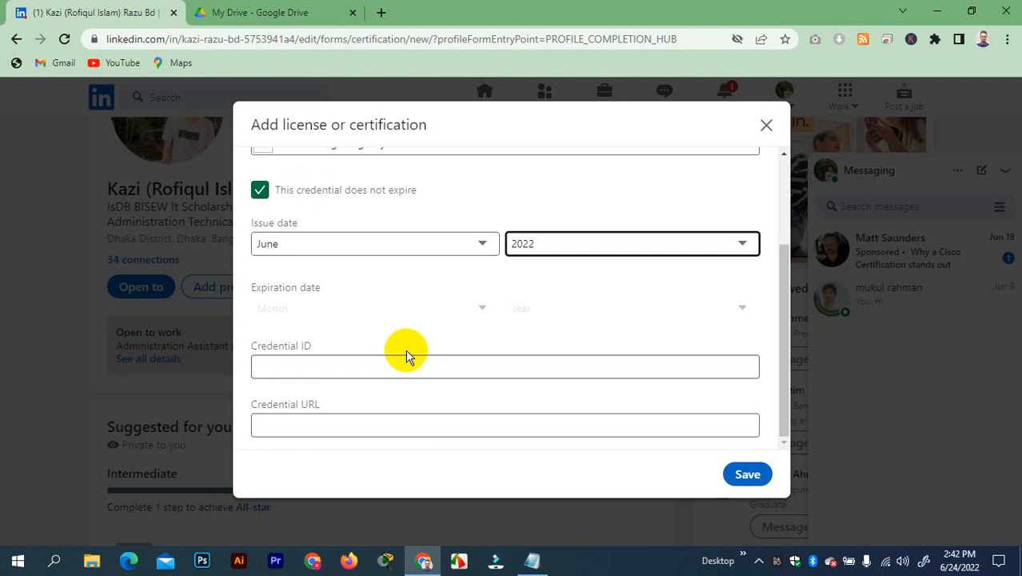
click(350, 420)
key(ctrl+v)
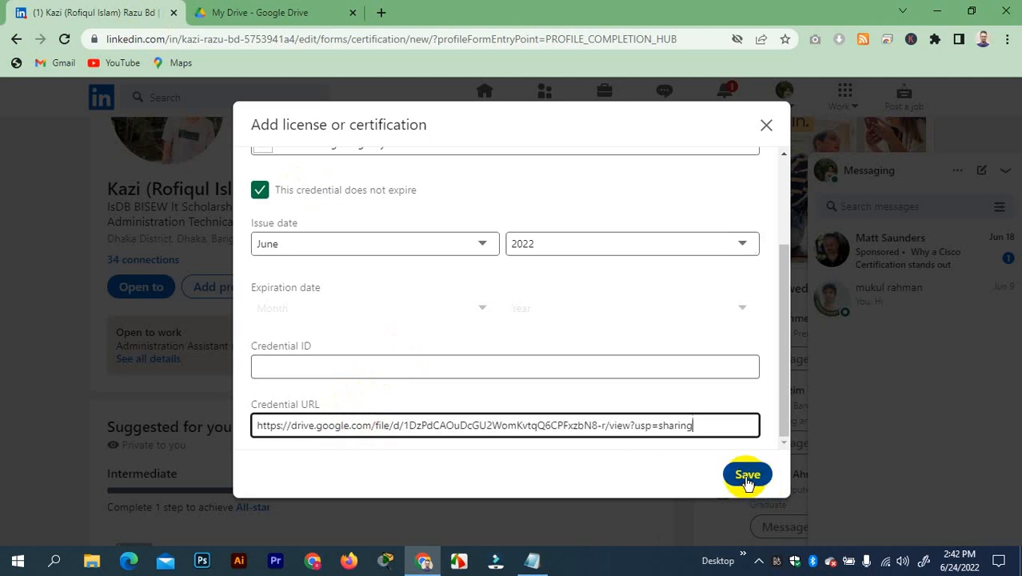
click(289, 12)
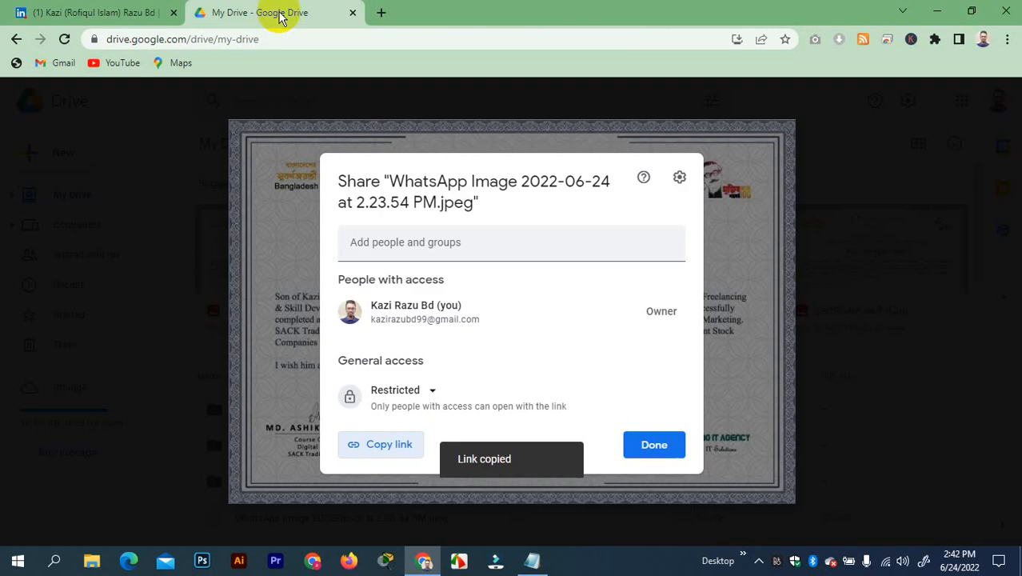
click(660, 453)
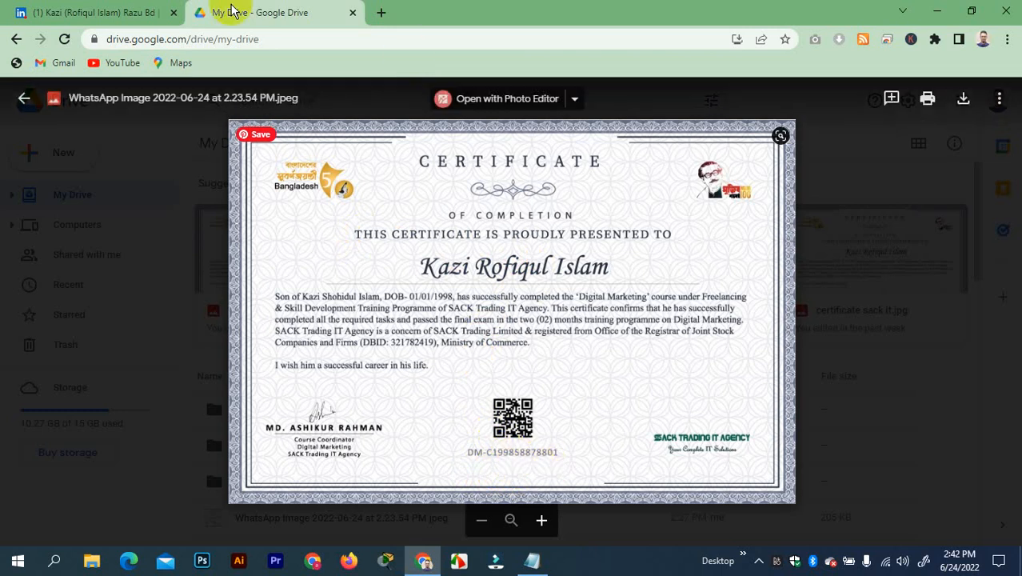
click(92, 12)
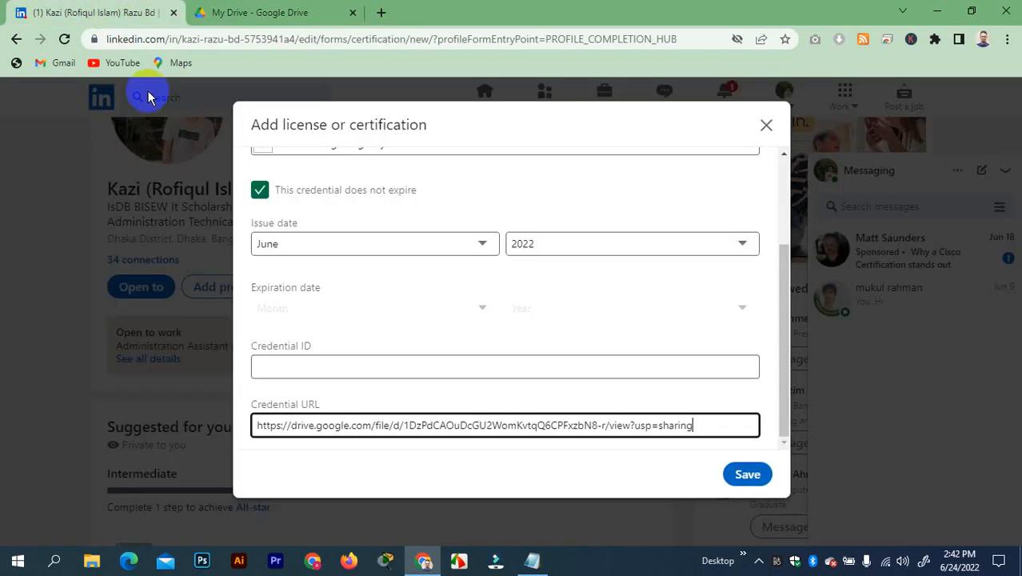
Type the certificate's credential ID into Credential ID, checking digits against the Drive preview
click(306, 368)
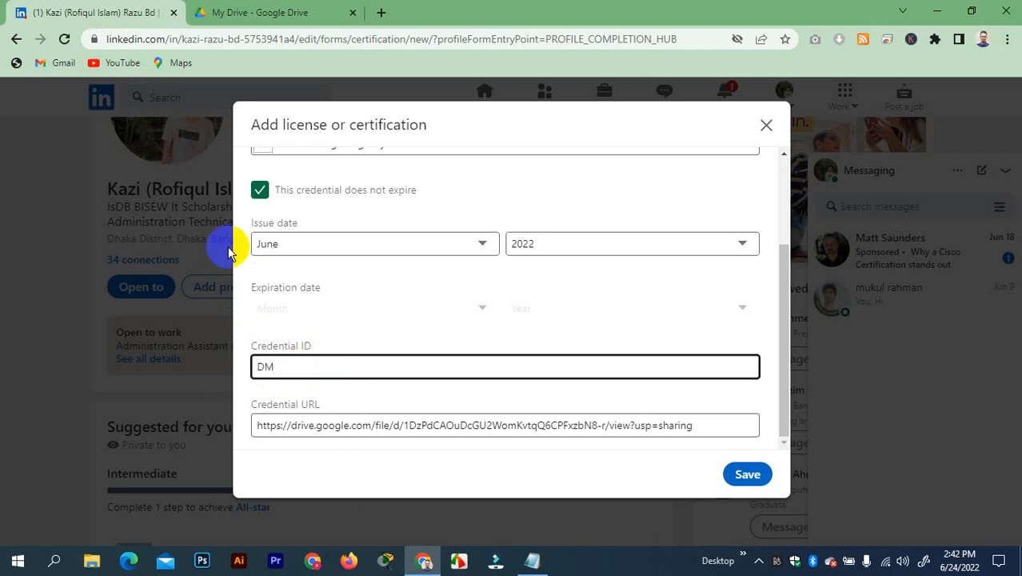
click(264, 12)
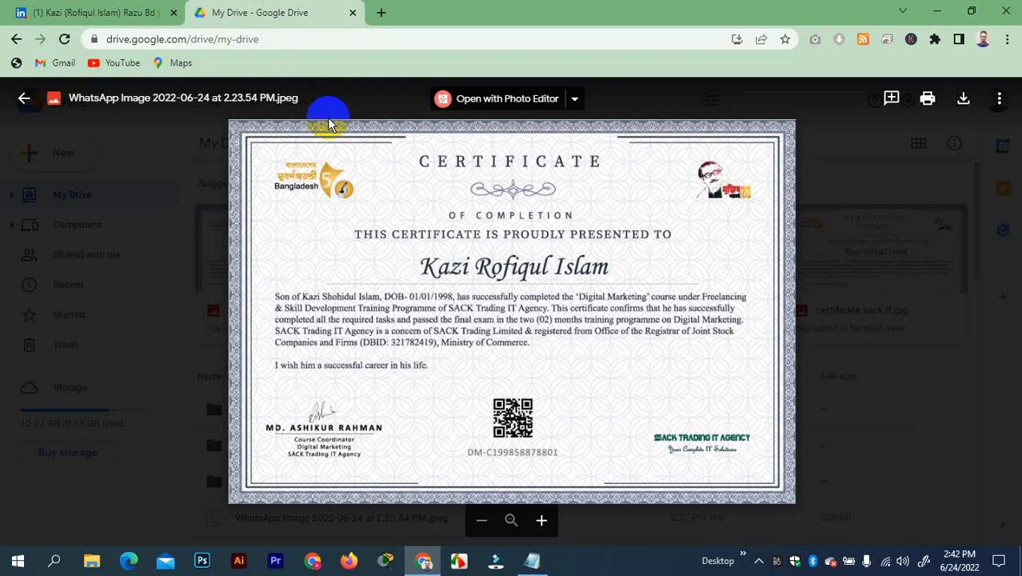
click(114, 12)
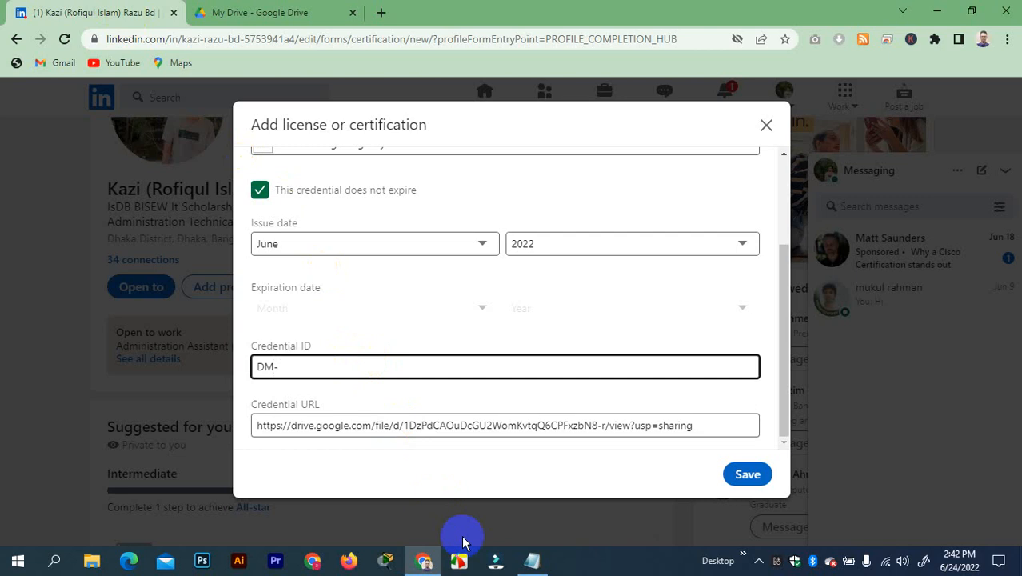
click(278, 12)
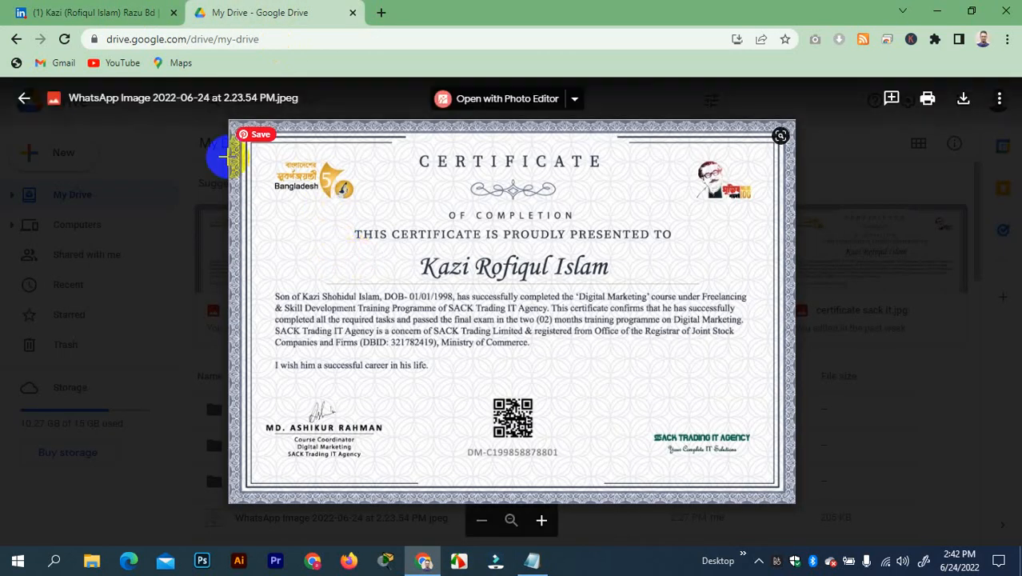
click(120, 13)
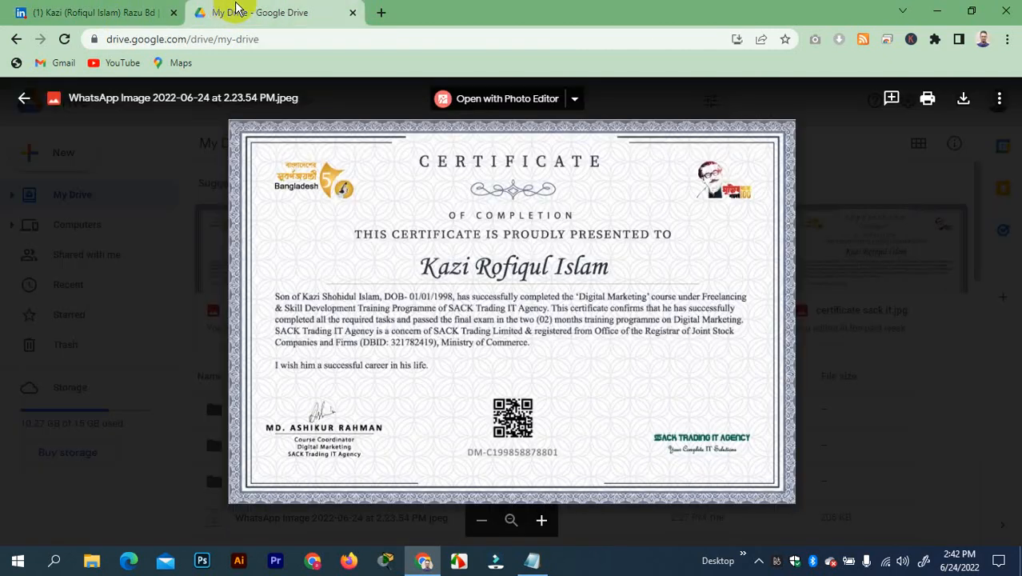
click(231, 14)
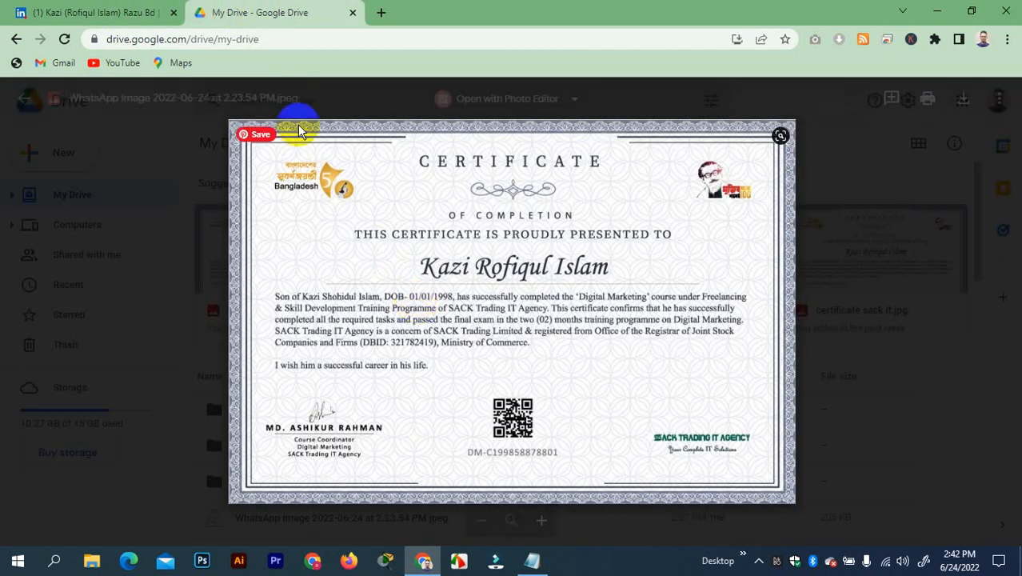
click(152, 19)
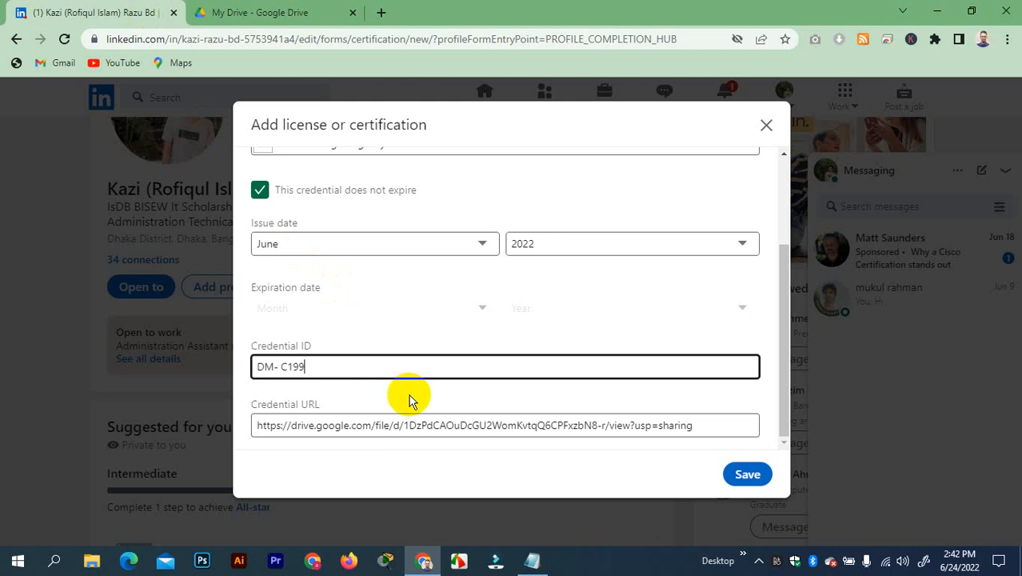
text(8588)
click(233, 13)
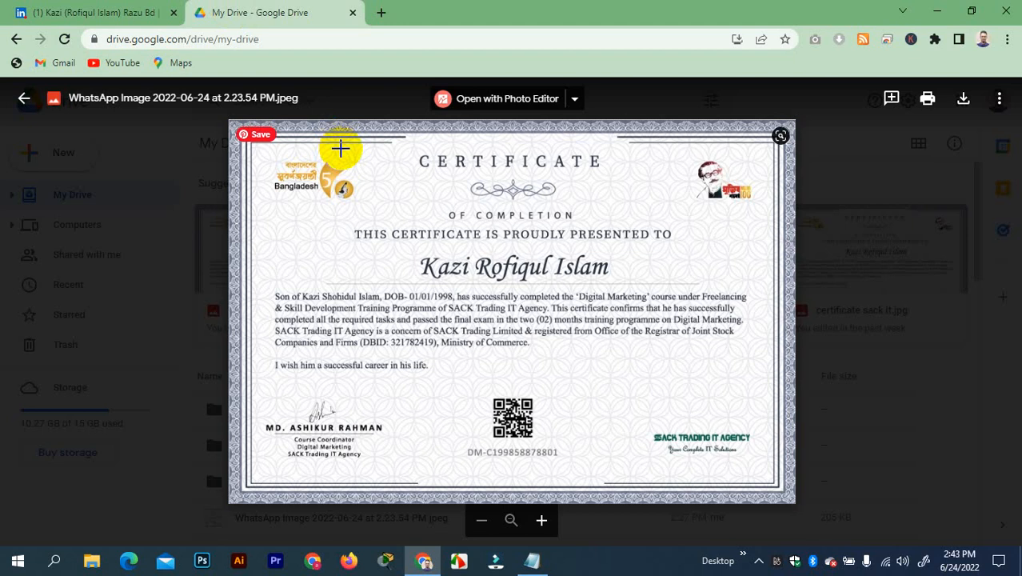
click(132, 14)
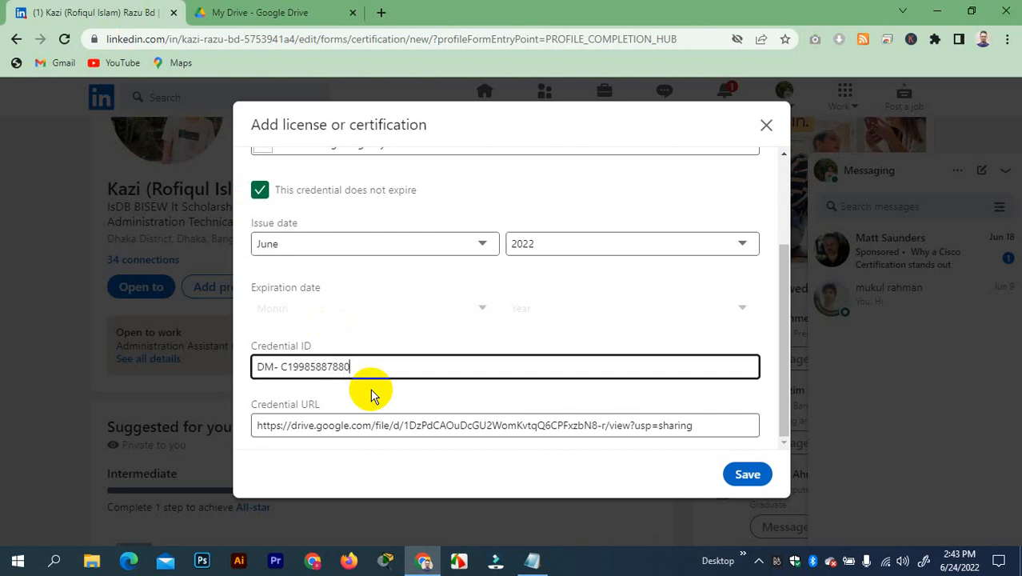
scroll(532, 222, up, 5)
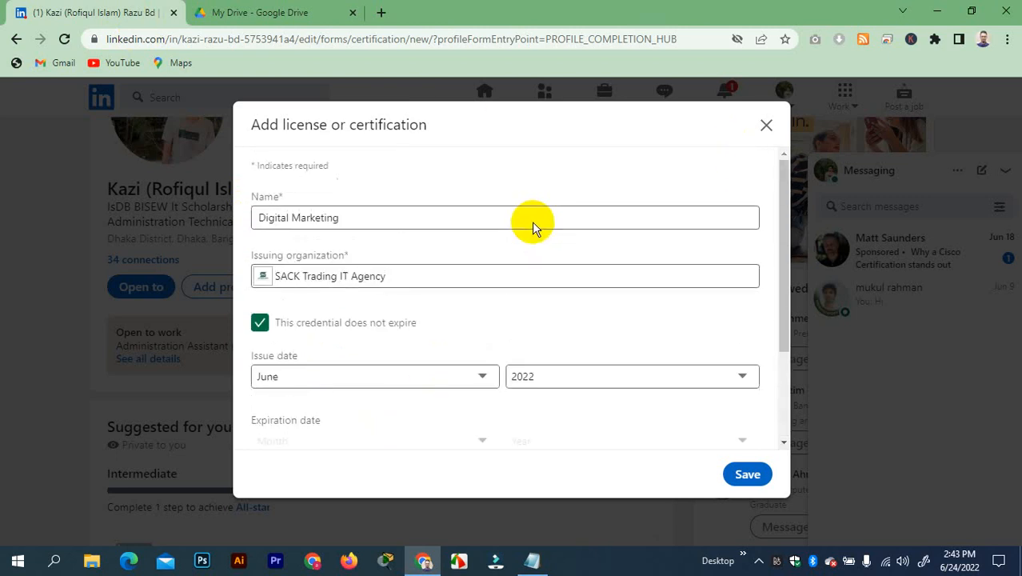
scroll(540, 219, down, 5)
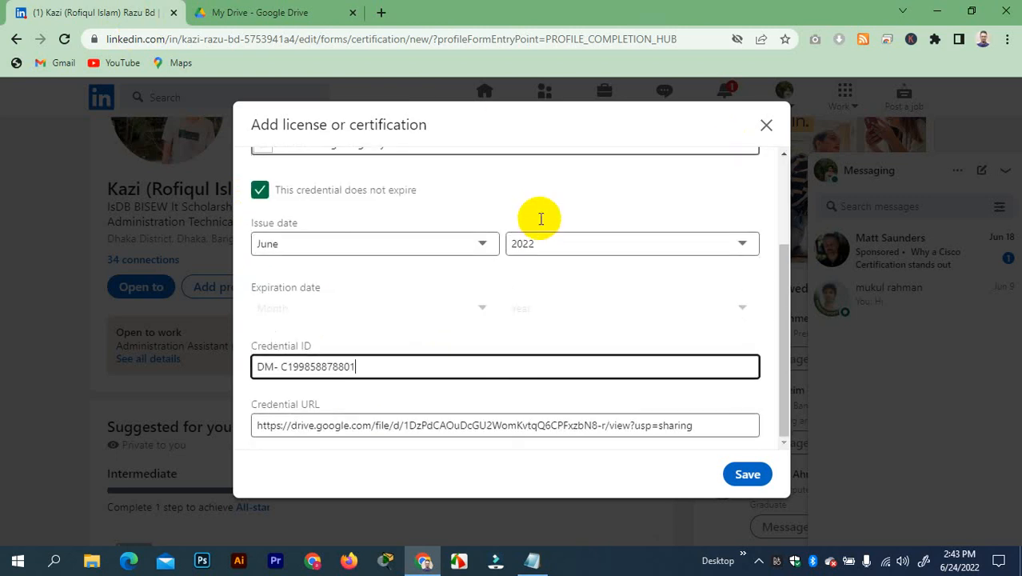
Save the Digital Marketing certification and scroll to the Licenses & certifications section
click(747, 477)
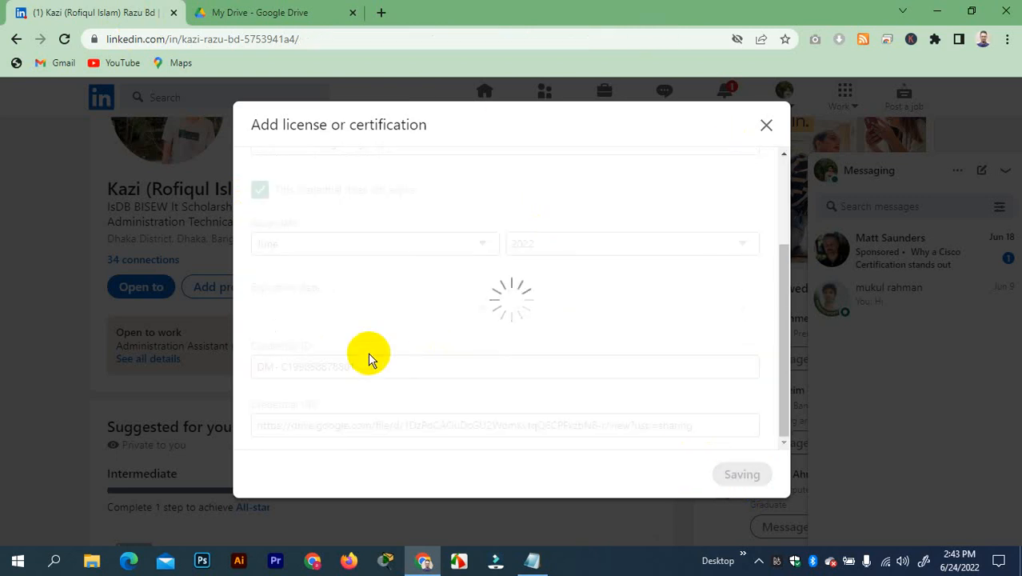
scroll(367, 343, down, 2)
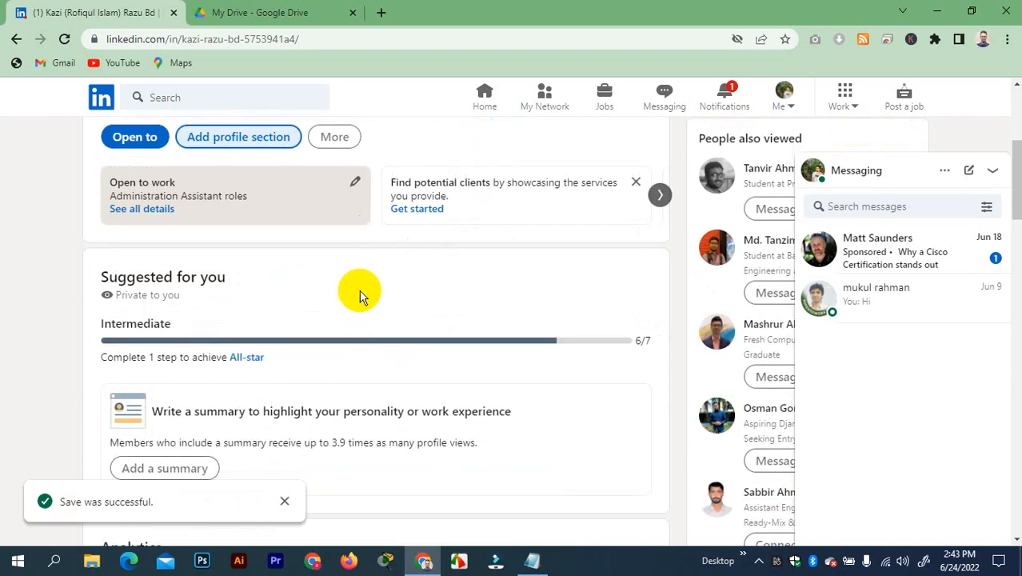
scroll(358, 292, down, 2)
scroll(357, 296, up, 6)
scroll(355, 294, down, 1)
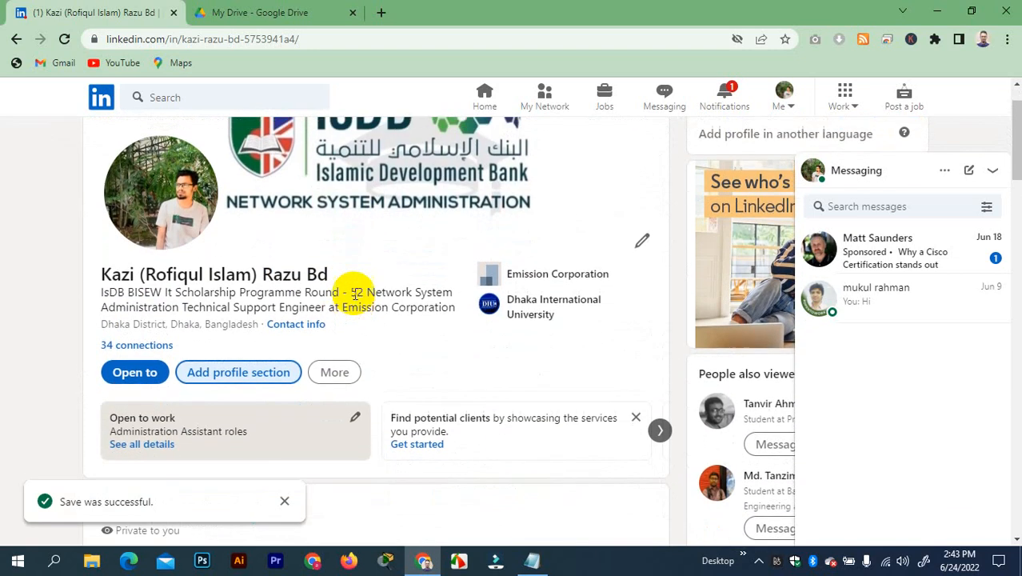
scroll(353, 292, up, 1)
scroll(402, 232, down, 5)
scroll(402, 232, down, 10)
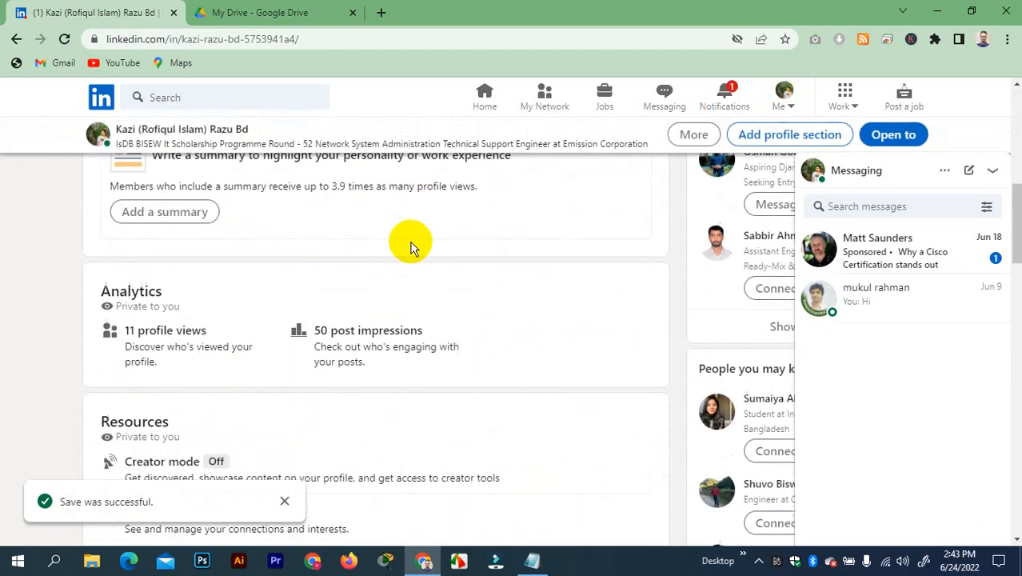
scroll(413, 245, down, 5)
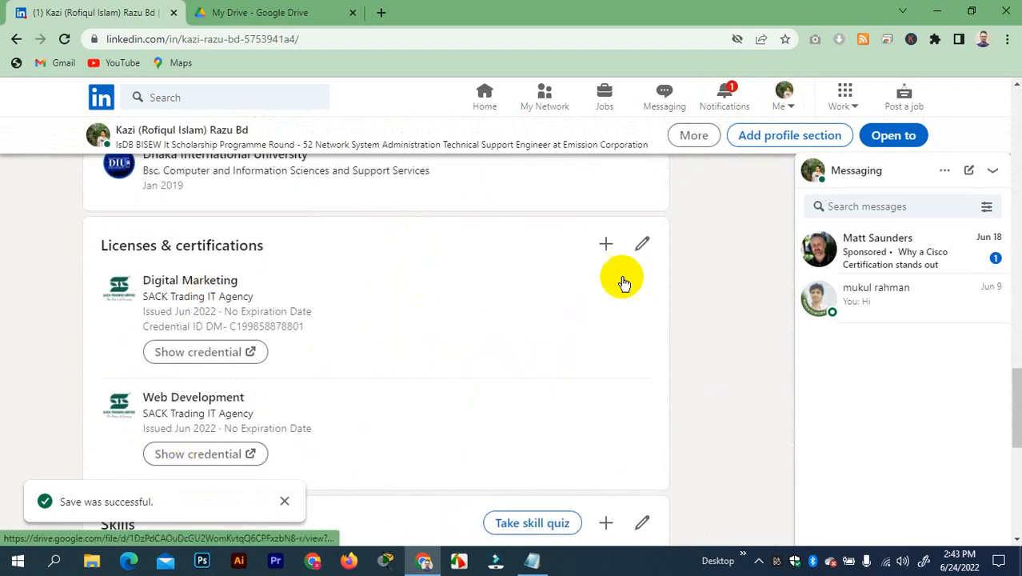
Open the certificate link via Show credential, then return to the LinkedIn profile
click(212, 352)
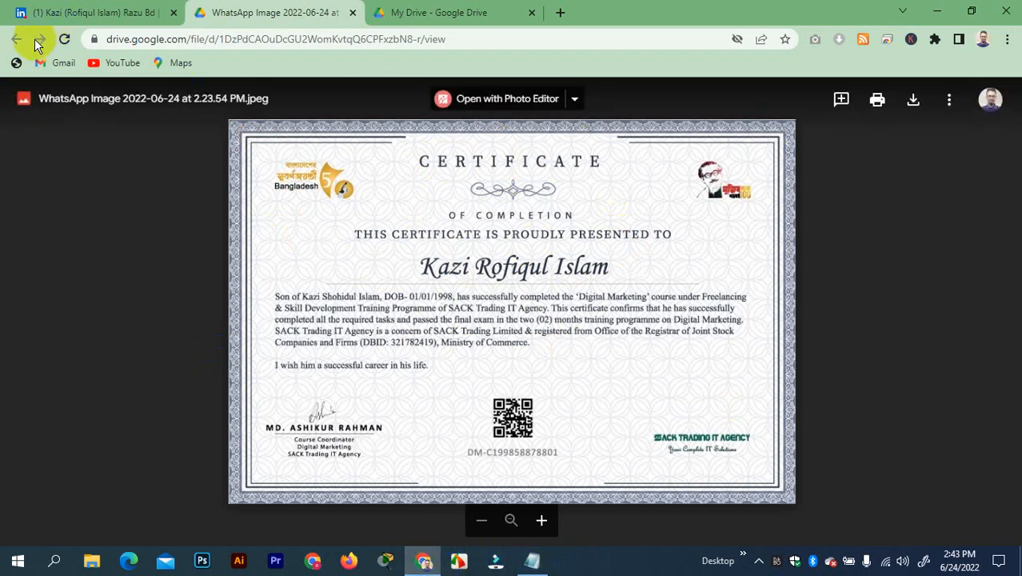
click(102, 11)
scroll(640, 189, up, 10)
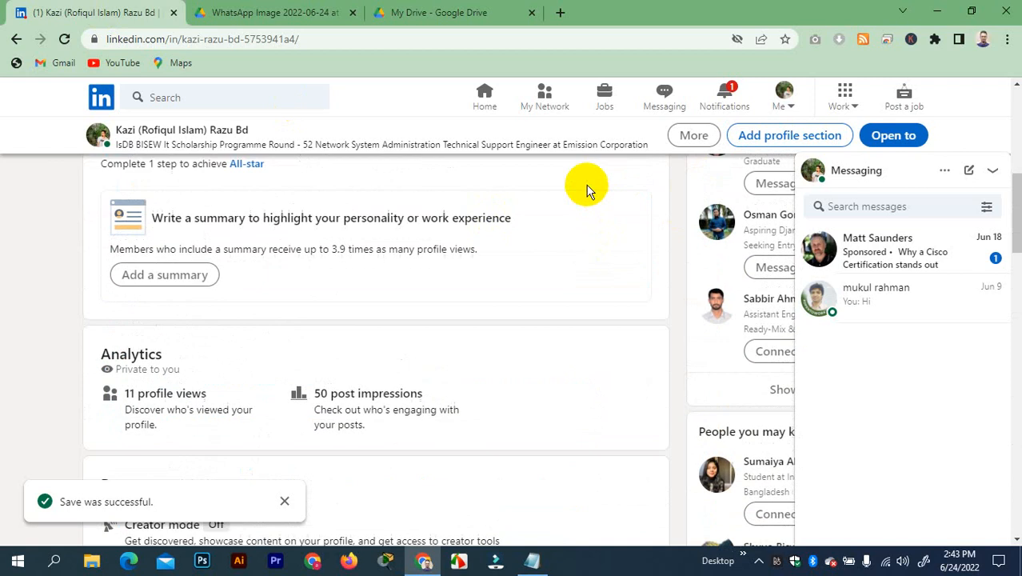
scroll(586, 190, up, 6)
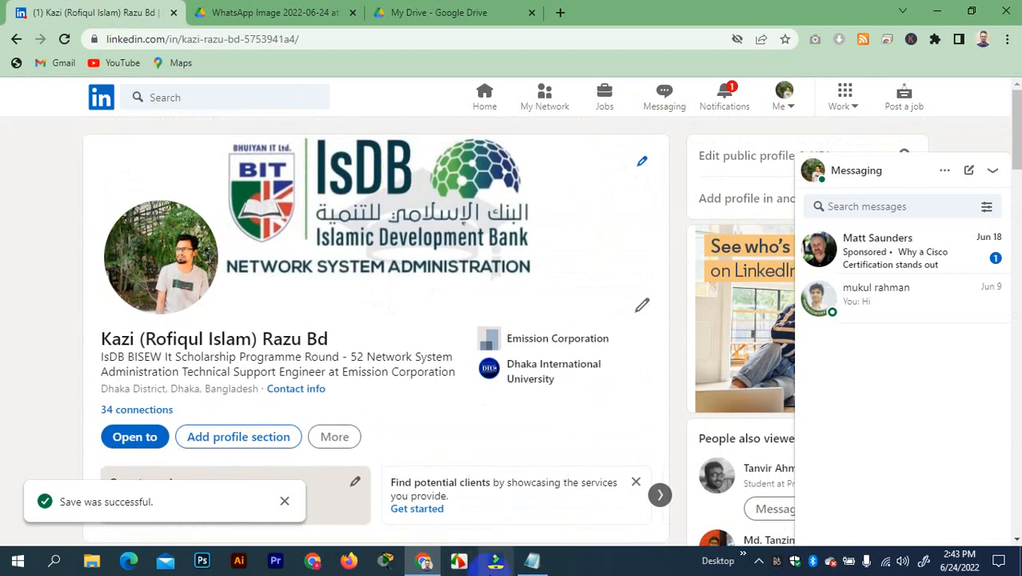